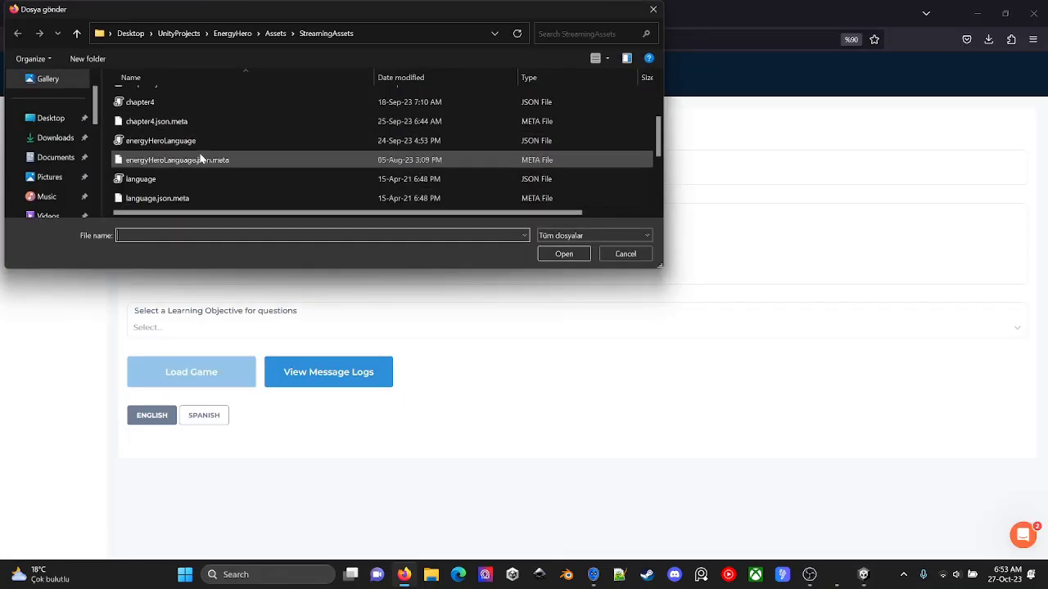
# Step: Upload the energyHeroLanguage JSON file, load the game in the harness and continue the saved game
pyautogui.doubleClick(205, 140)
pyautogui.click(187, 338)
pyautogui.scroll(-4, 538, 352)
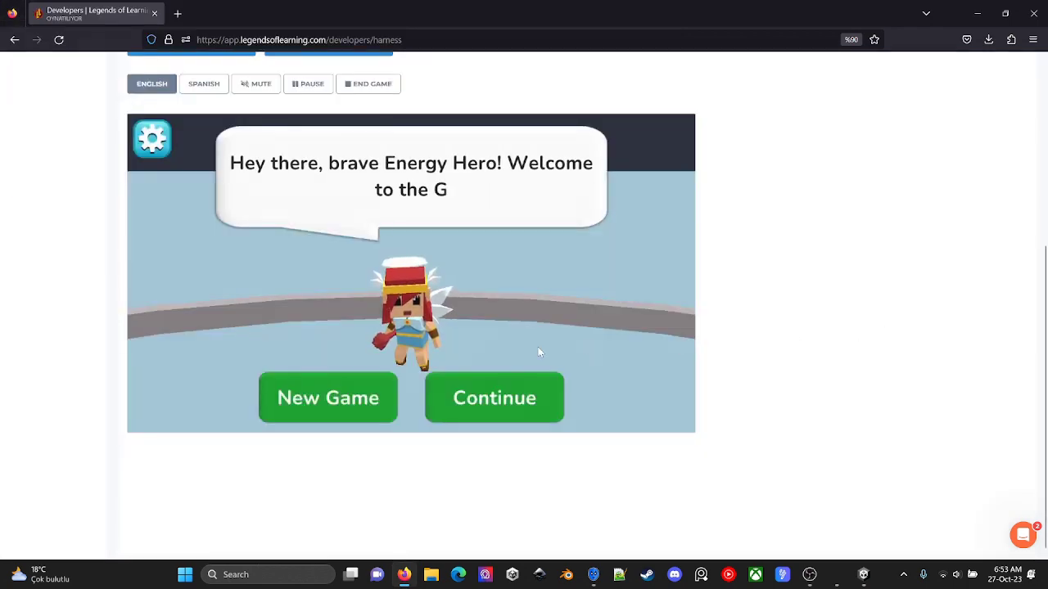
pyautogui.click(542, 399)
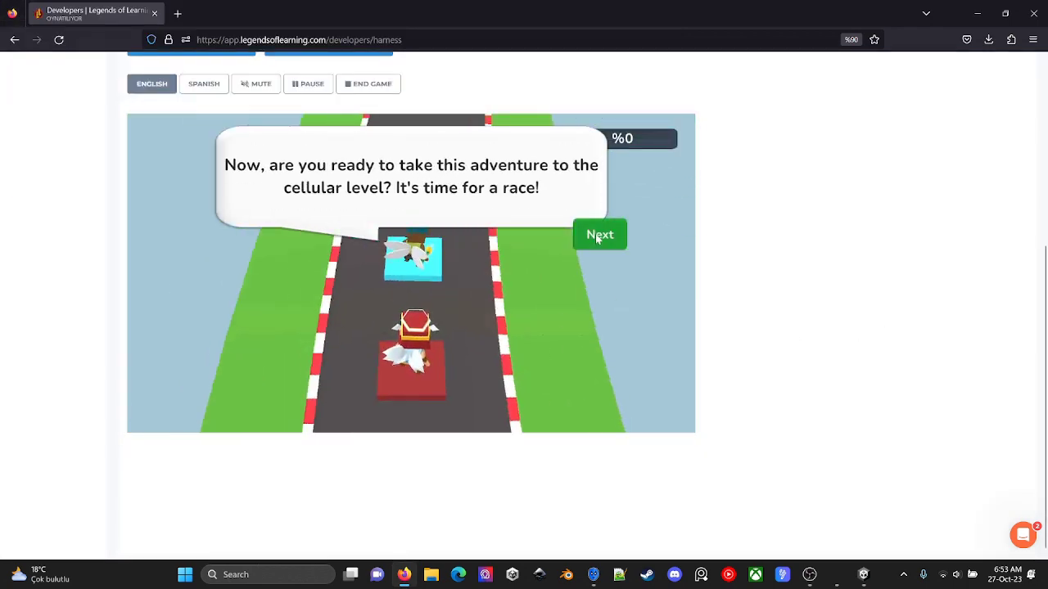
# Step: Switch to Servez to stop the local web server, and unload the game in the Firefox harness
pyautogui.hotkey('alt', 'Tab')
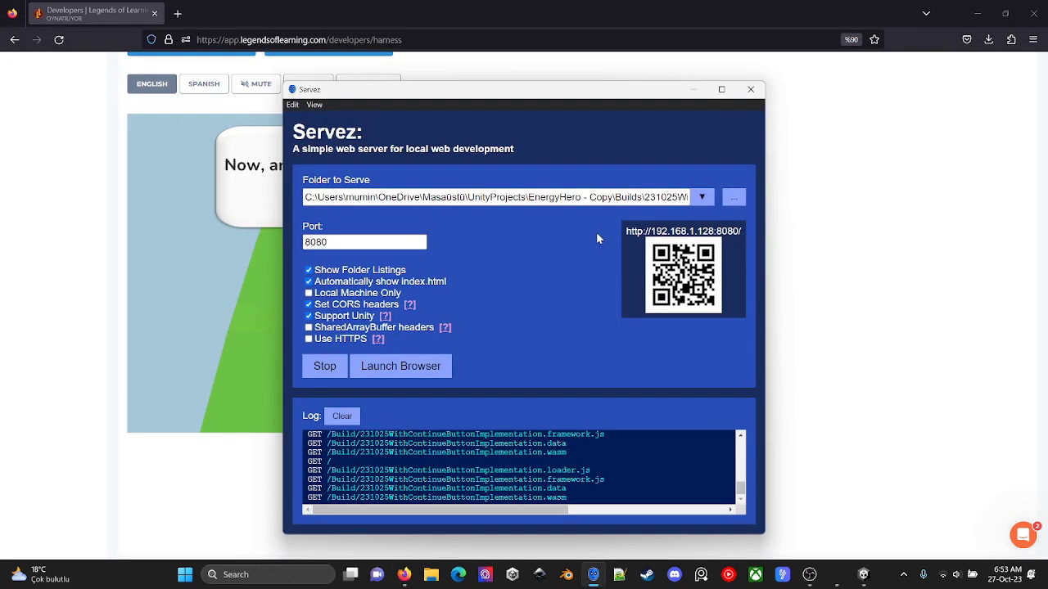
pyautogui.click(324, 366)
pyautogui.hotkey('alt', 'Tab')
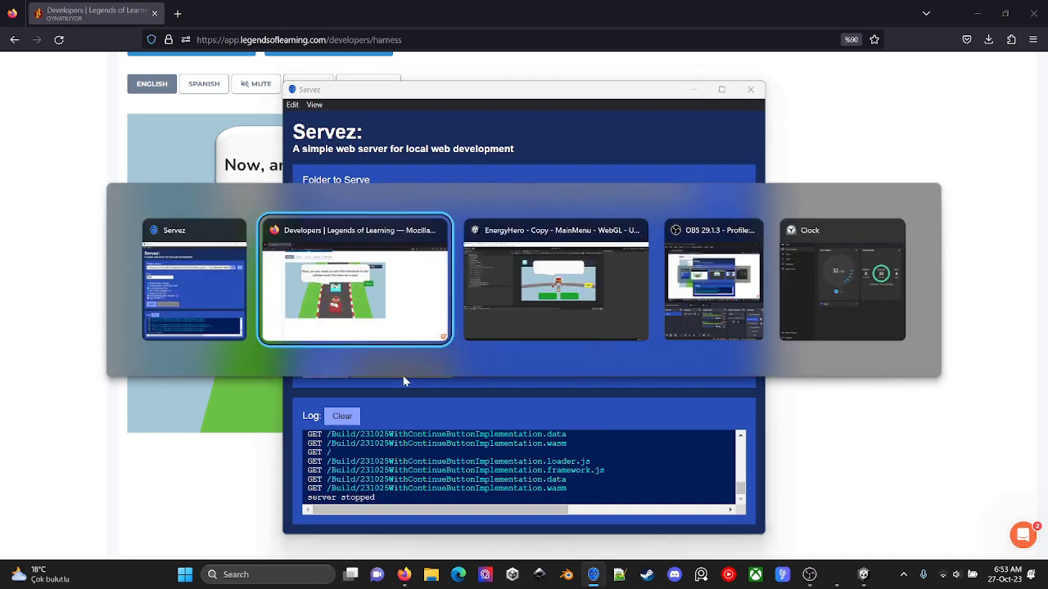
pyautogui.hotkey('alt', 'Tab')
pyautogui.hotkey('alt', 'Tab')
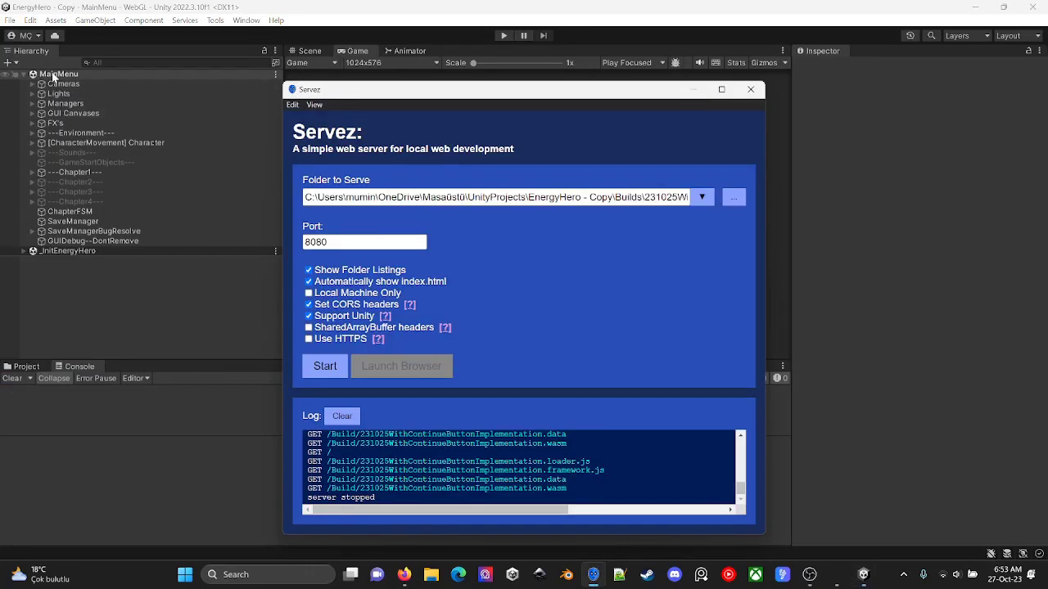
pyautogui.hotkey('alt', 'Tab')
pyautogui.scroll(2, 524, 517)
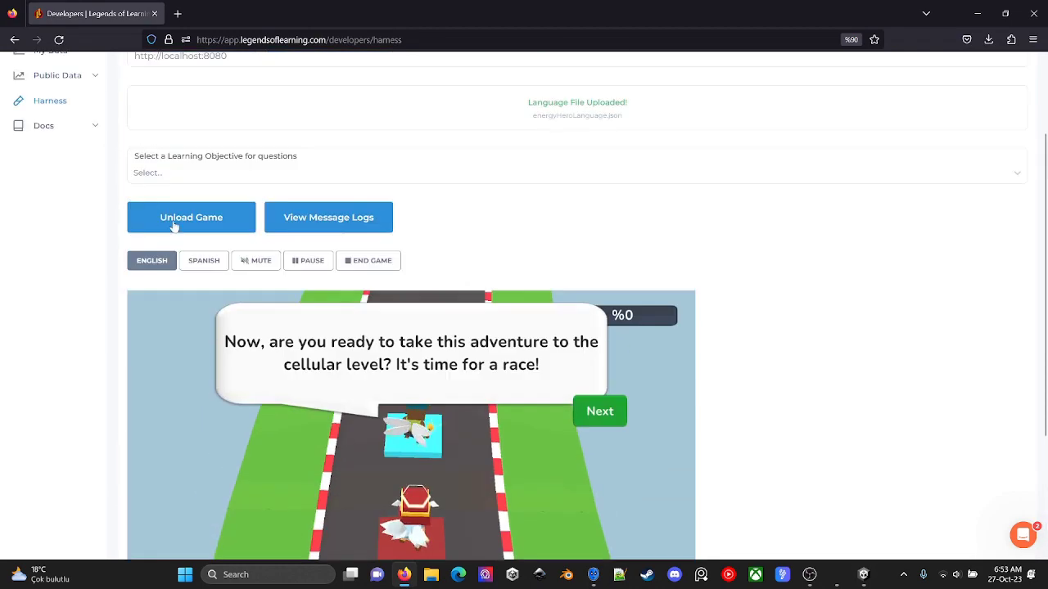
pyautogui.scroll(-1, 524, 517)
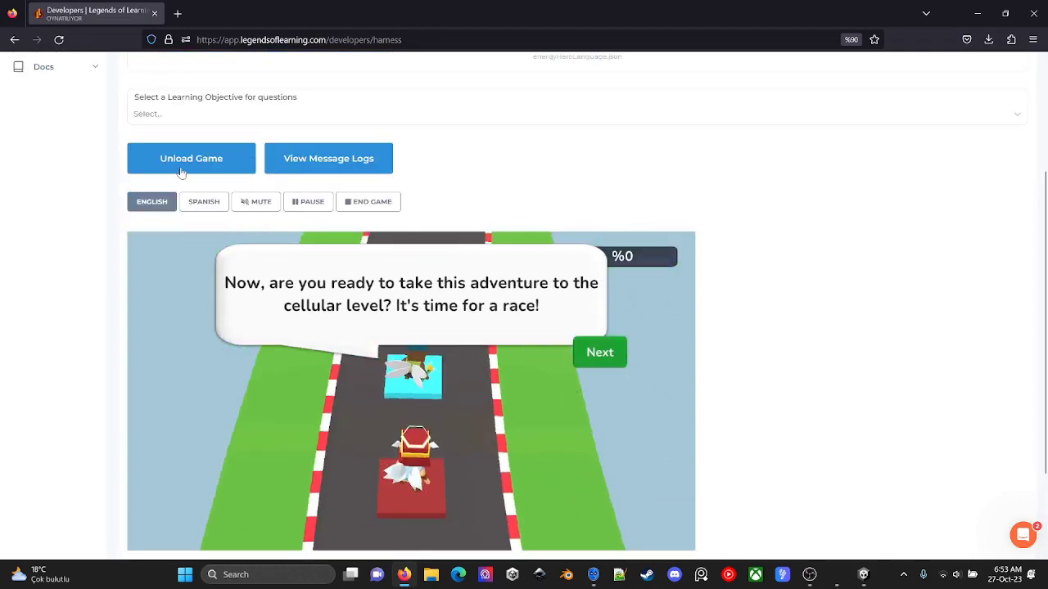
pyautogui.click(178, 170)
# Step: Switch to Unity, open the NewGameGUI script from _Scripts in Visual Studio, and find and open TODOList.txt there
pyautogui.hotkey('alt', 'Tab')
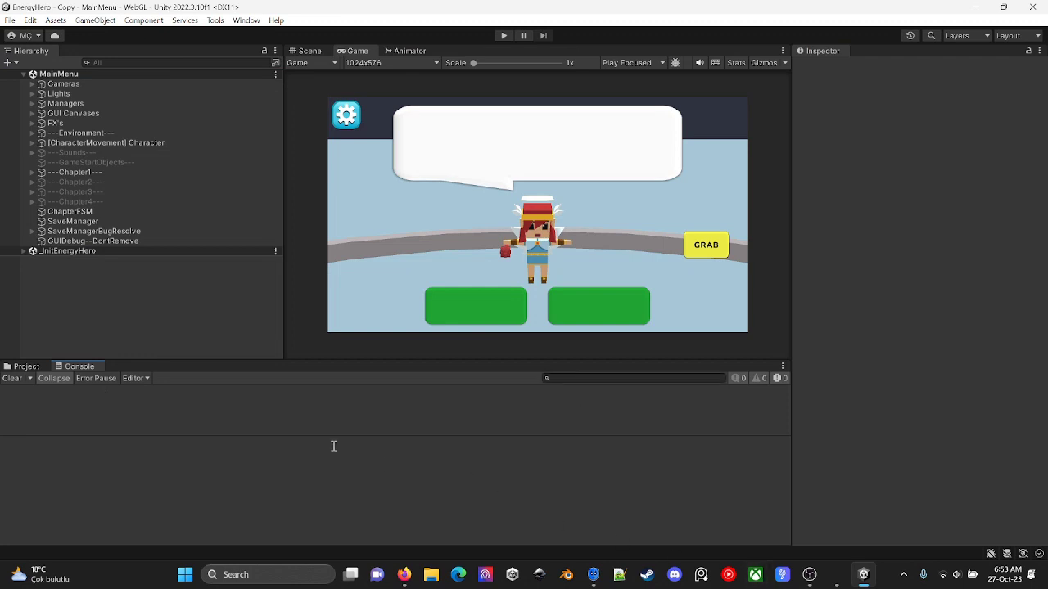
pyautogui.click(25, 367)
pyautogui.click(57, 439)
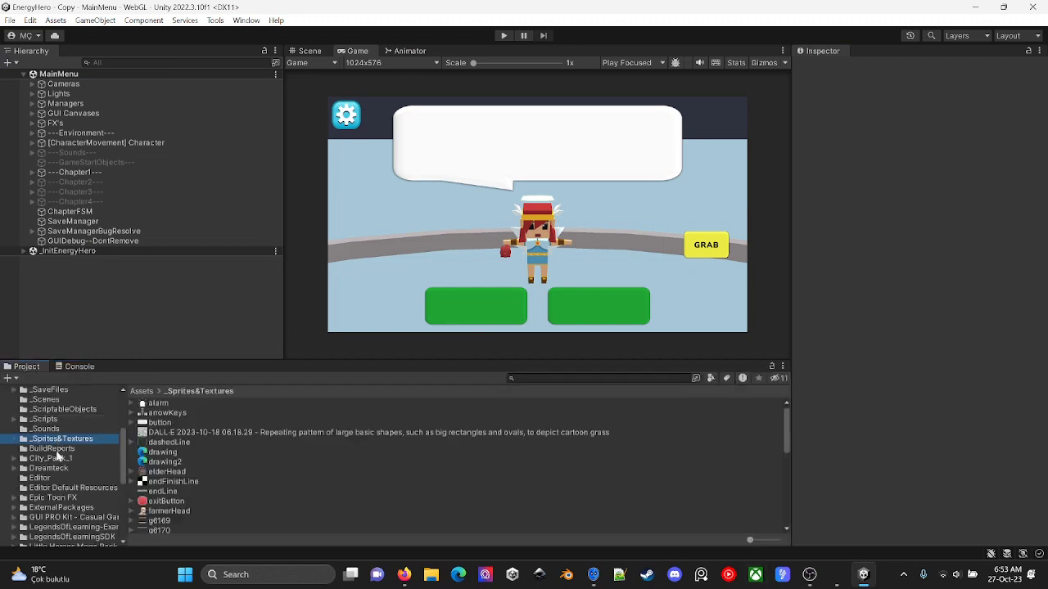
pyautogui.click(75, 448)
pyautogui.click(65, 418)
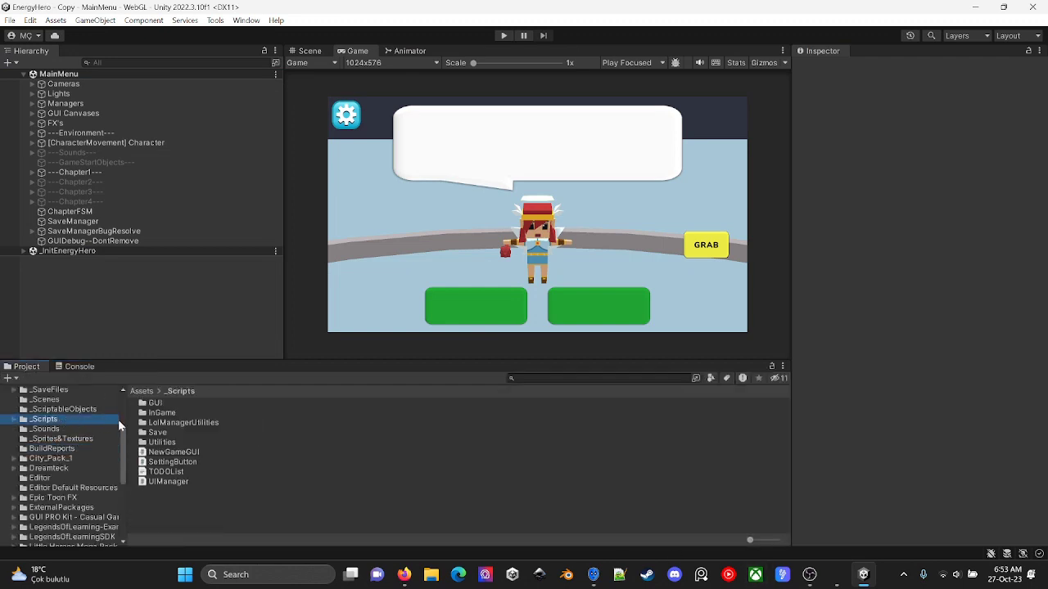
pyautogui.doubleClick(182, 452)
pyautogui.write('todo')
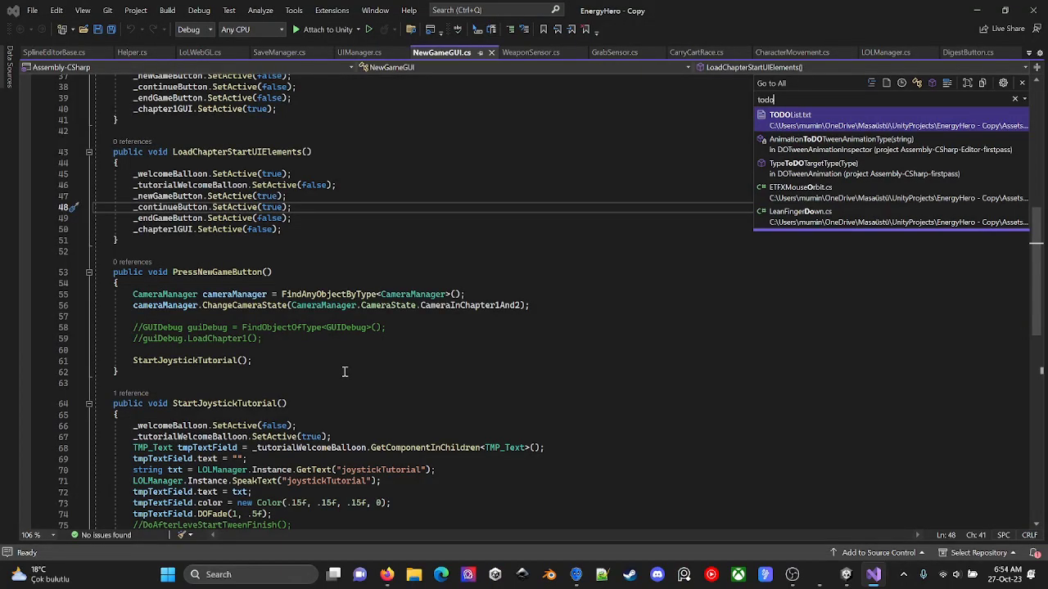
pyautogui.press('Return')
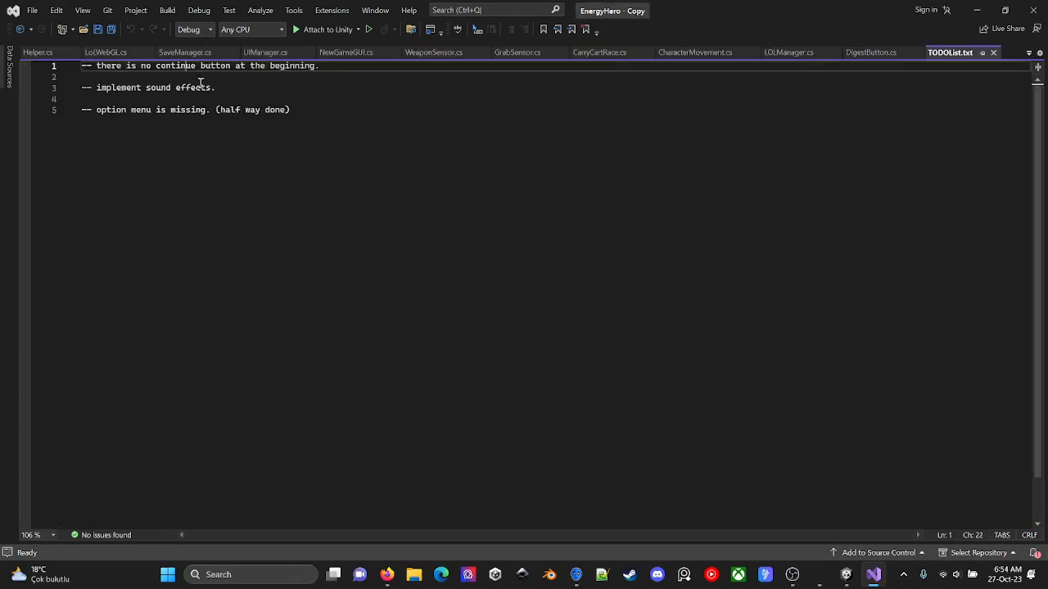
# Step: Delete the item "there is no continue button at the beginning." and the empty lines after it from the to-do list
pyautogui.moveTo(350, 66); pyautogui.dragTo(3, 46)
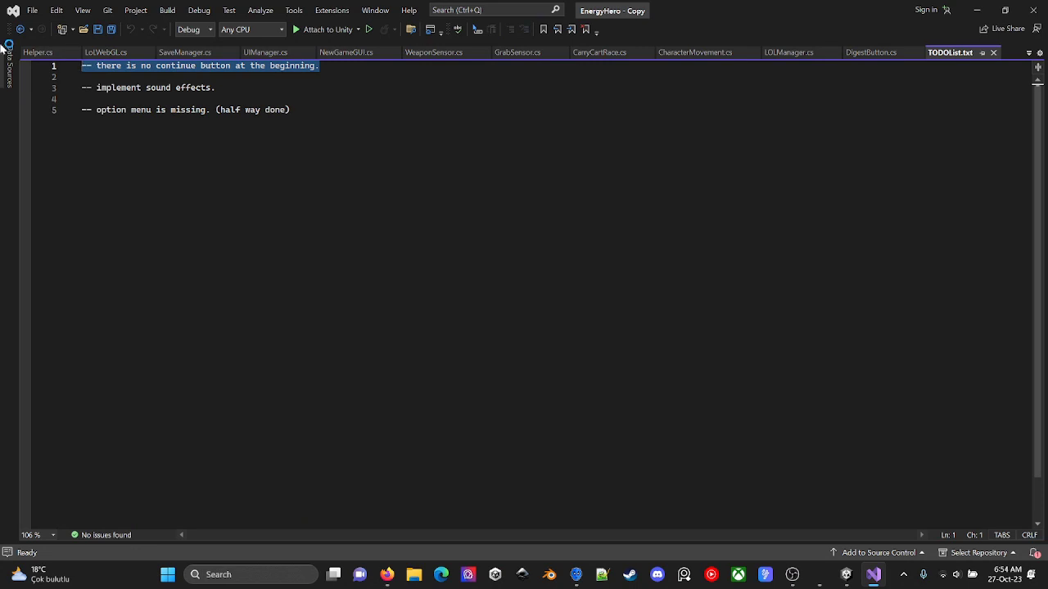
pyautogui.press('BackSpace')
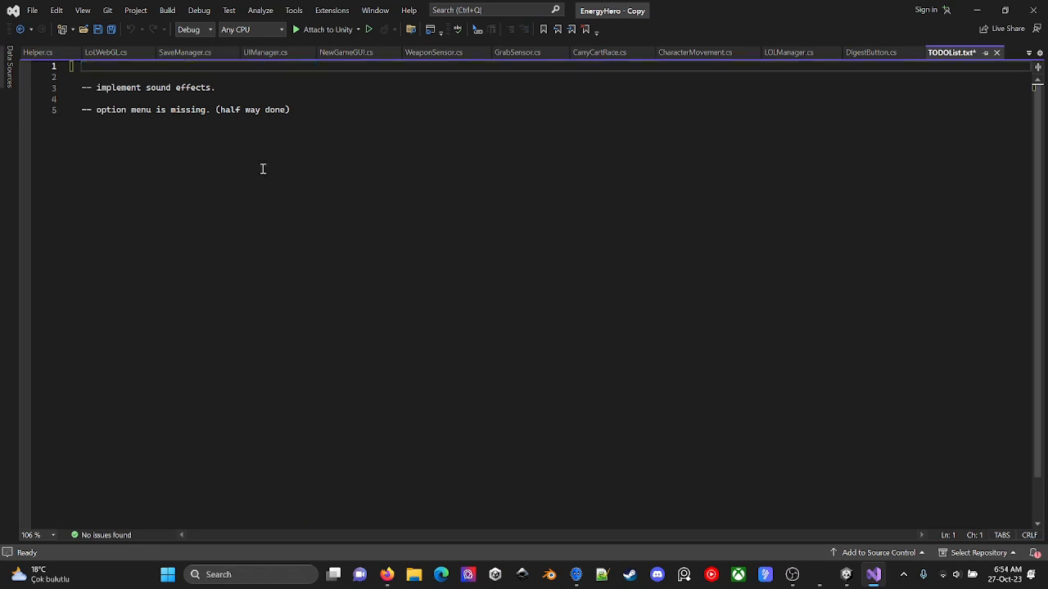
pyautogui.press('Delete')
pyautogui.press('Delete')
# Step: Switch to Unity, run the game, toggle Music in its Settings window, and stop play mode
pyautogui.hotkey('alt', 'Tab')
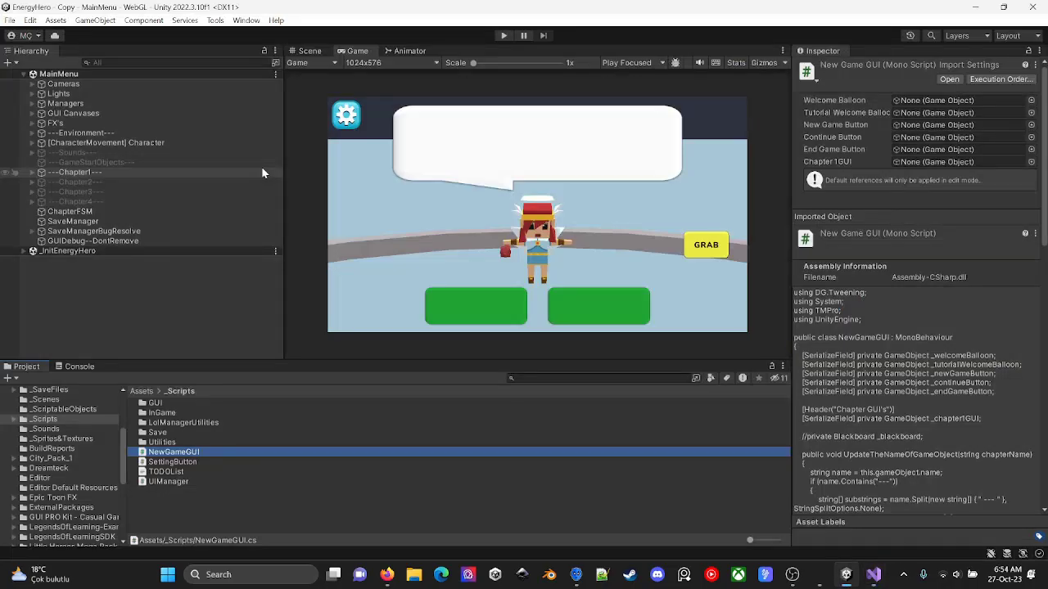
pyautogui.click(503, 37)
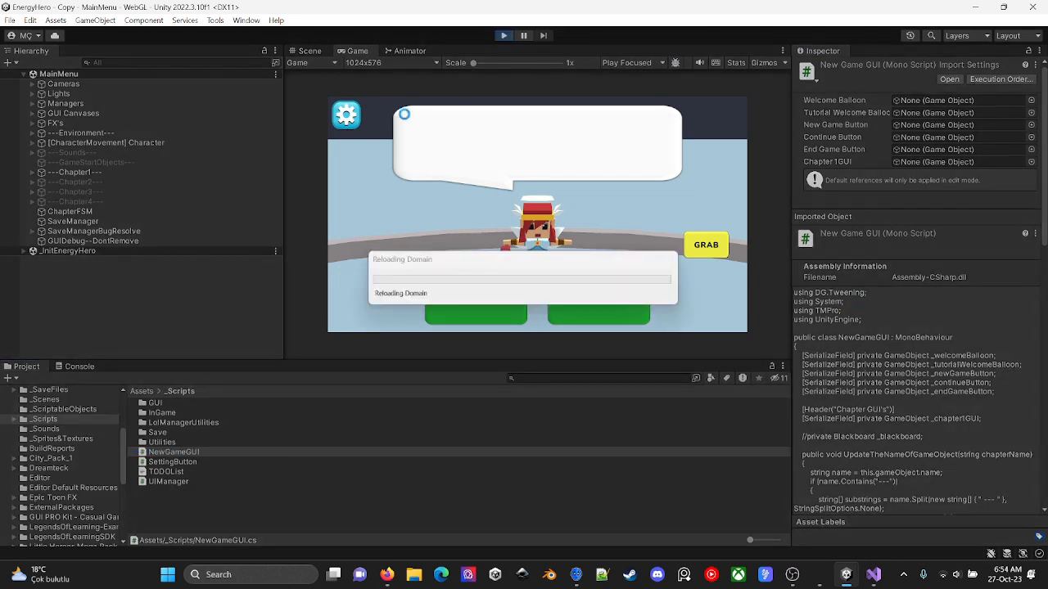
pyautogui.click(484, 211)
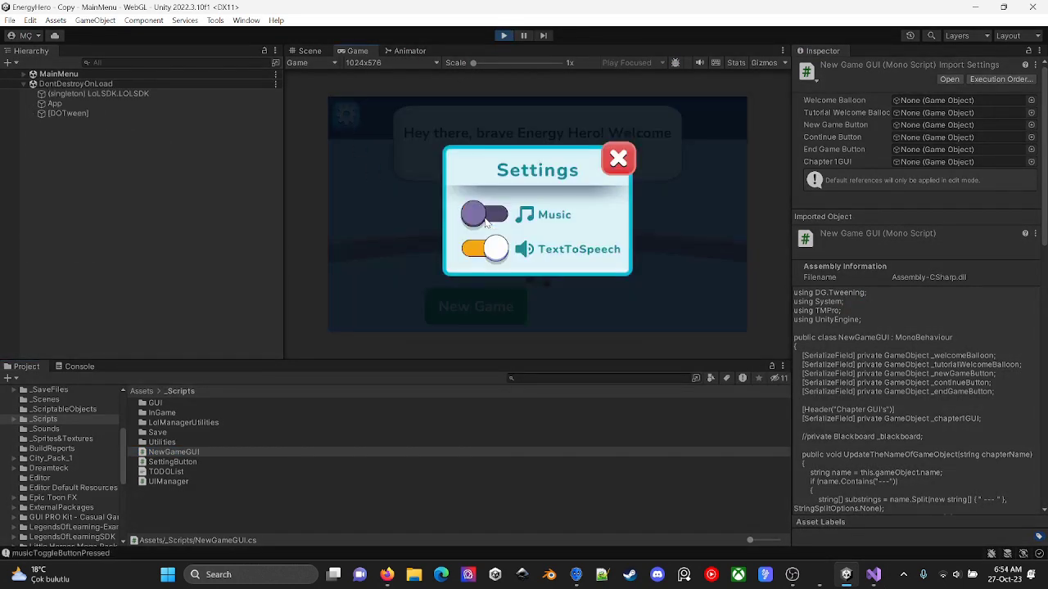
pyautogui.click(615, 156)
pyautogui.click(503, 35)
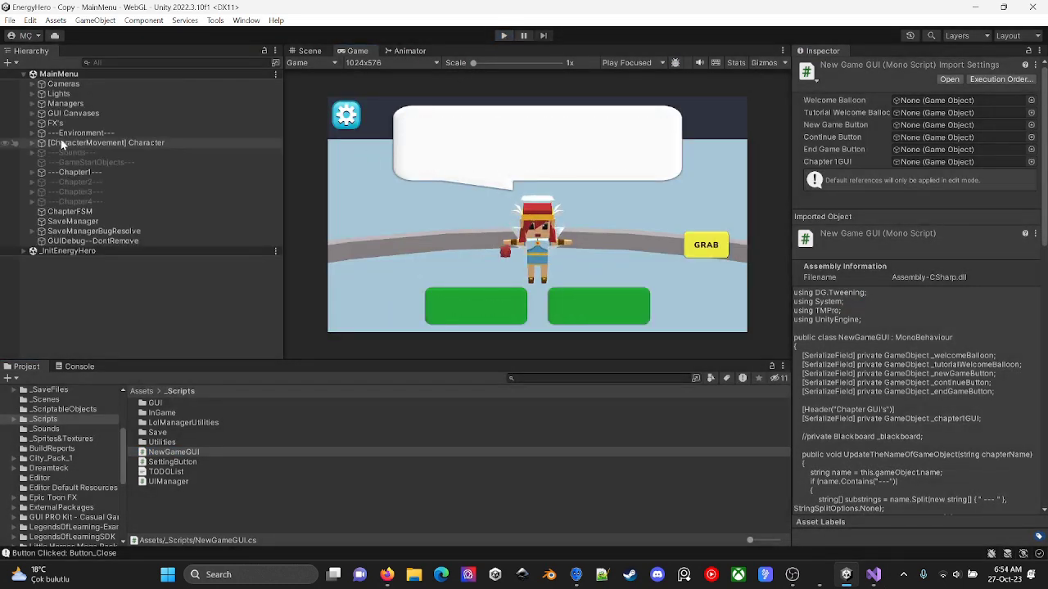
# Step: Enable the ---Sounds--- object in the MainMenu scene and test the game's settings in play mode
pyautogui.click(96, 153)
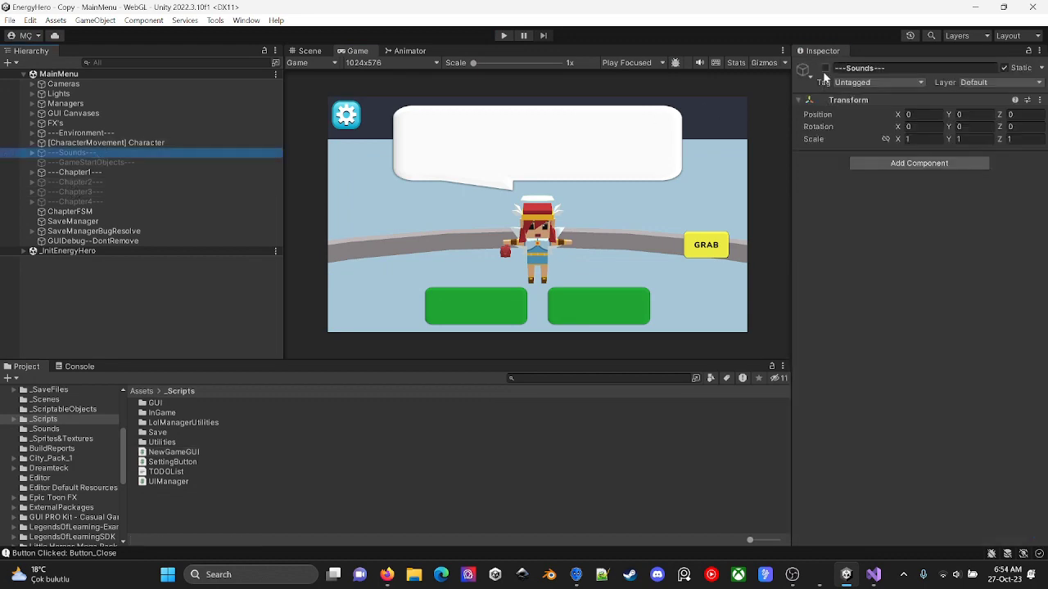
pyautogui.hotkey('ctrl', 'p')
pyautogui.click(358, 120)
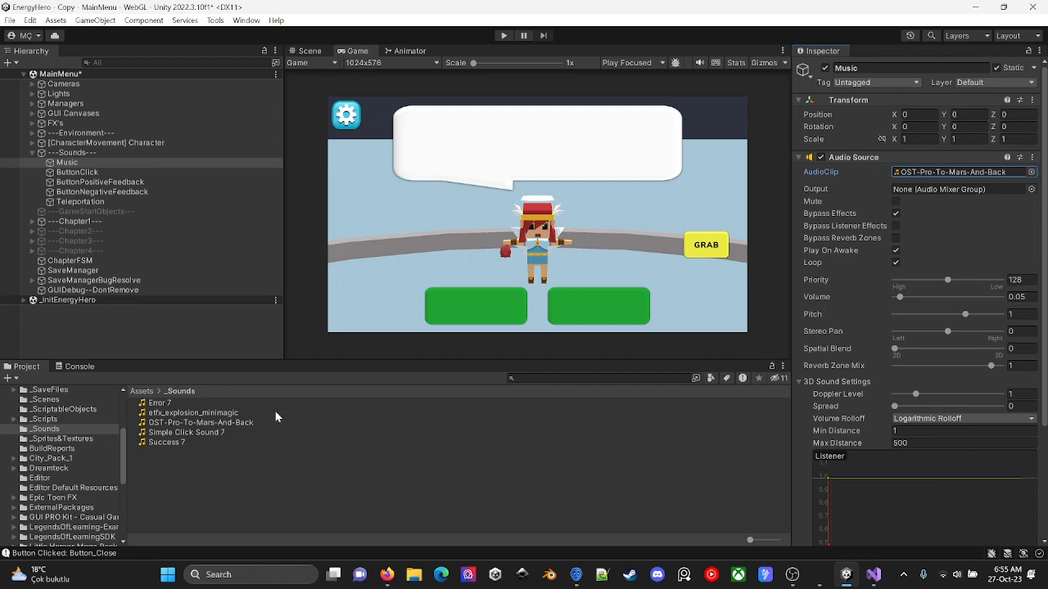
# Step: Examine the import settings of the OST-Pro-To-Mars-And-Back audio clip in _Sounds
pyautogui.click(233, 423)
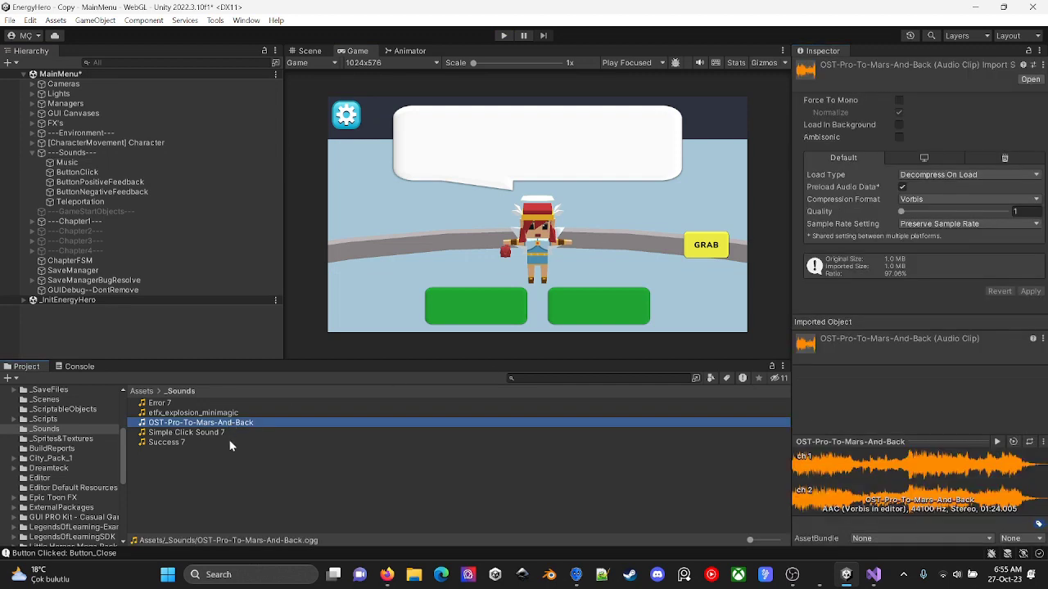
pyautogui.click(56, 20)
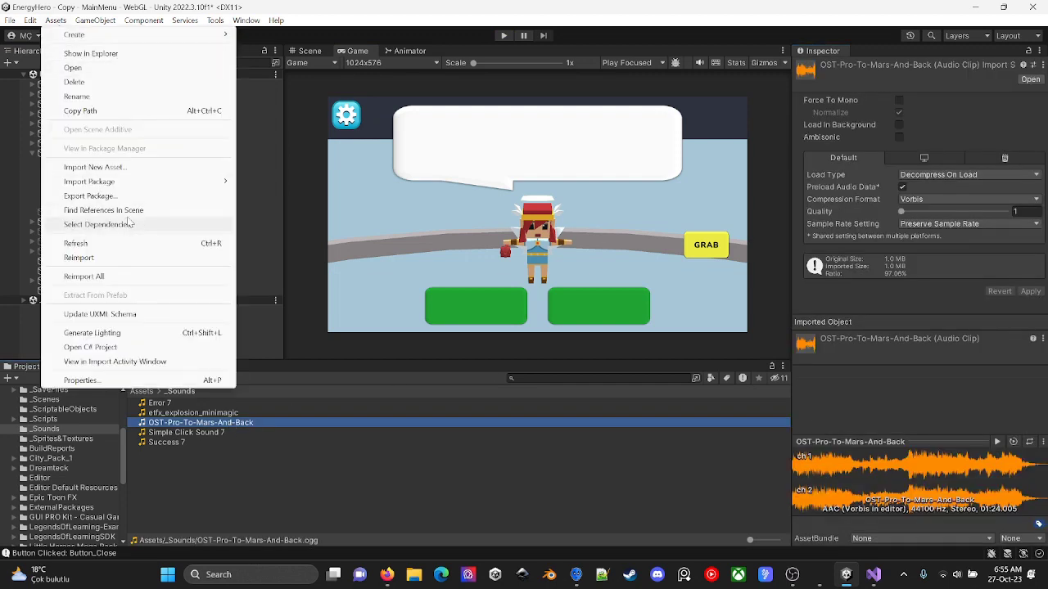
pyautogui.click(279, 458)
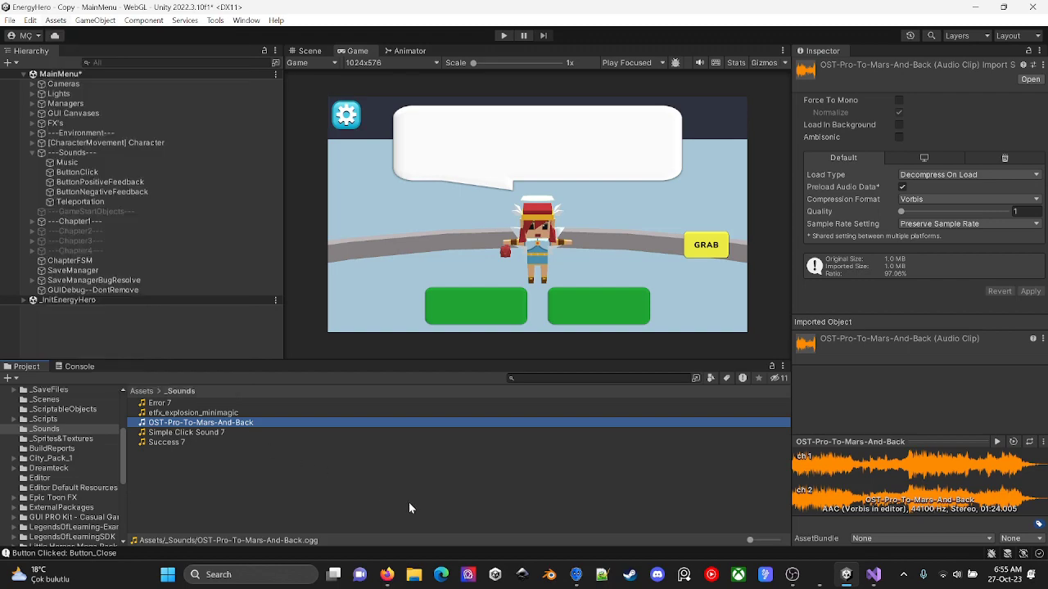
# Step: Browse the Ultimate Music Bundle folder in File Explorer and preview the Casual - Level 1 track in Media Player
pyautogui.press('super+d')
pyautogui.hotkey('alt', 'Tab')
pyautogui.hotkey('alt', 'Tab')
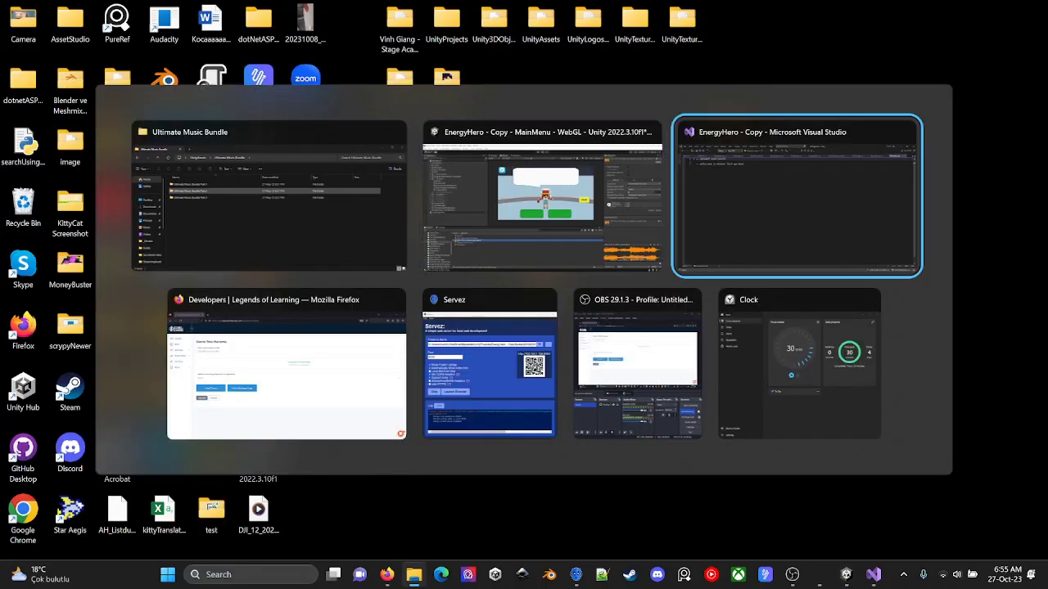
pyautogui.hotkey('shift', 'alt', 'Tab')
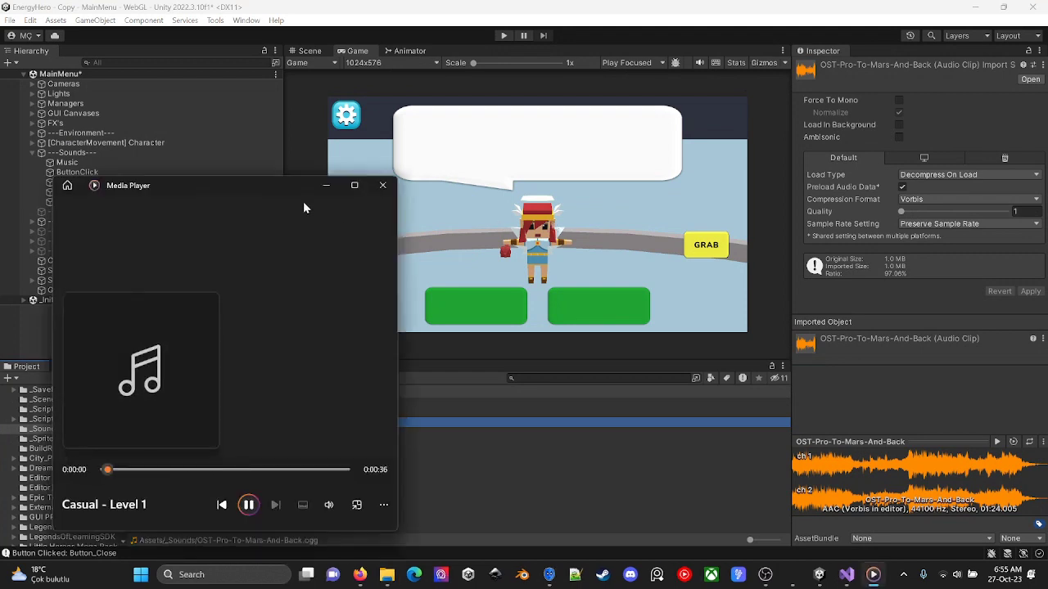
pyautogui.click(385, 184)
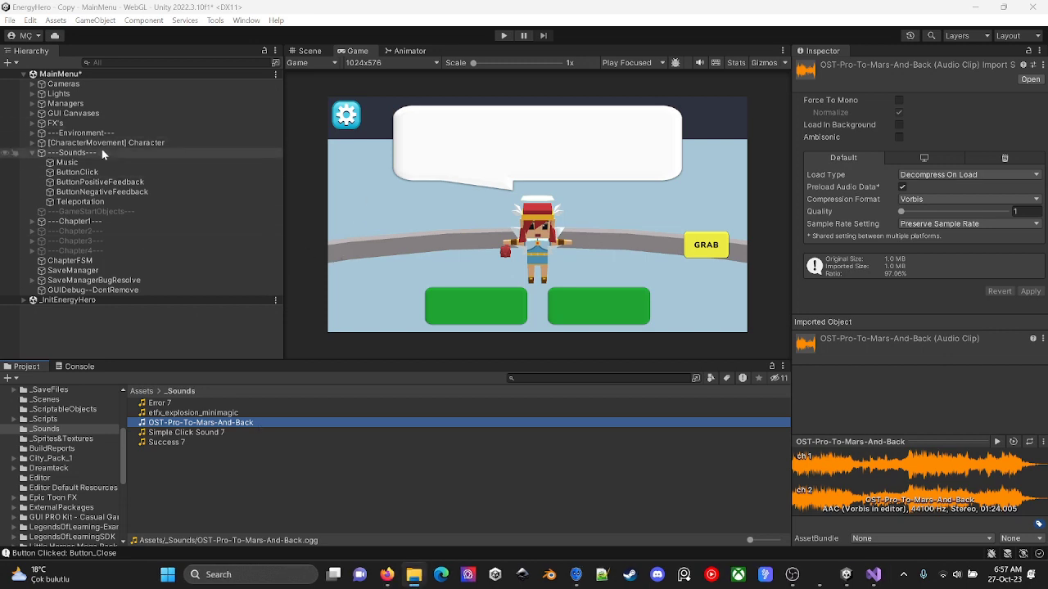
# Step: Import Casual - Level 1 (Loop_02) from Ultimate Music Bundle Part 1\Casual Music\Loops into the _Sounds folder
pyautogui.click(57, 19)
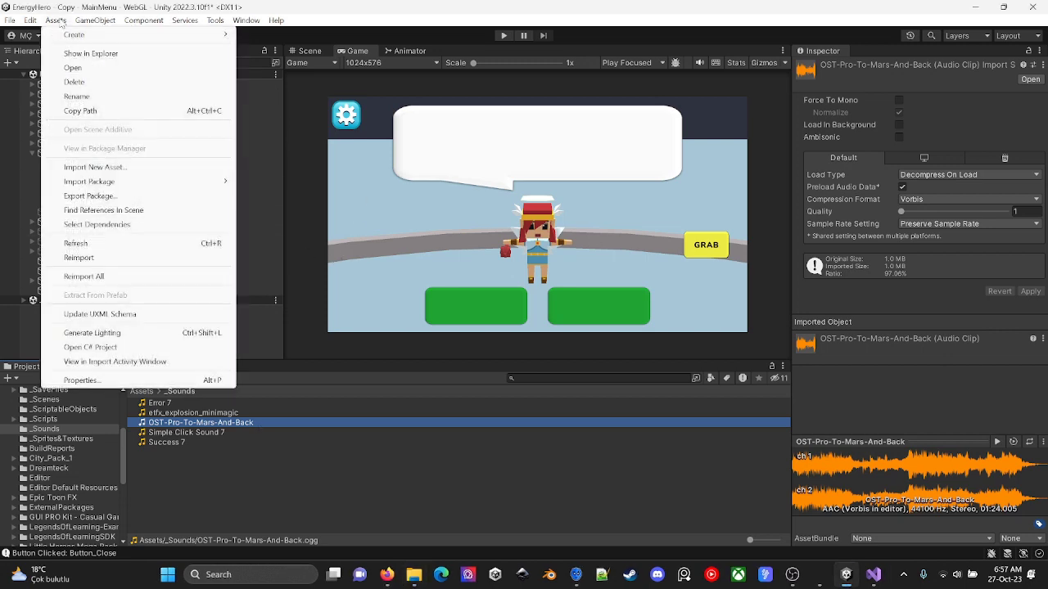
pyautogui.click(94, 167)
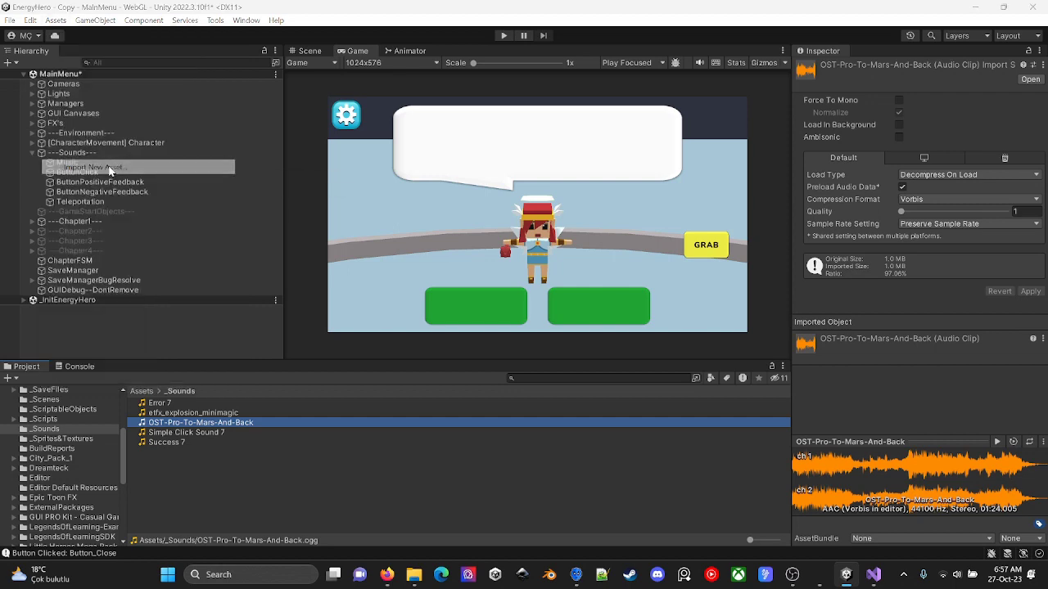
pyautogui.click(499, 62)
pyautogui.write('C:\\Users\\mumin\\OneDrive\\Masaüstü\\UnityAssets\\Ultimate Music Bundle\\Ultimate Music Bundle Part 1\\Casual Music\\Loops')
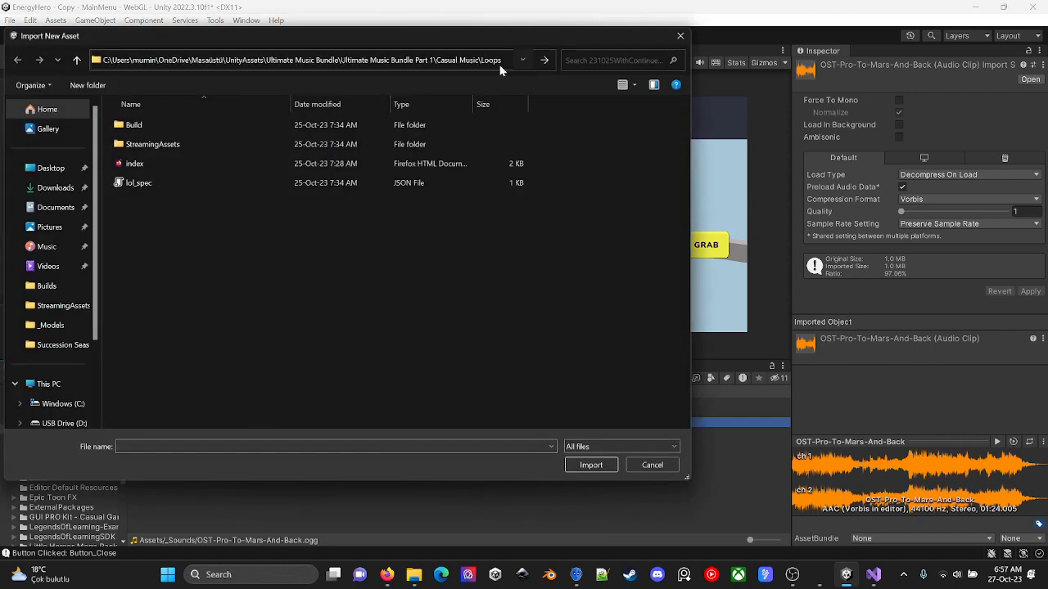
pyautogui.press('Return')
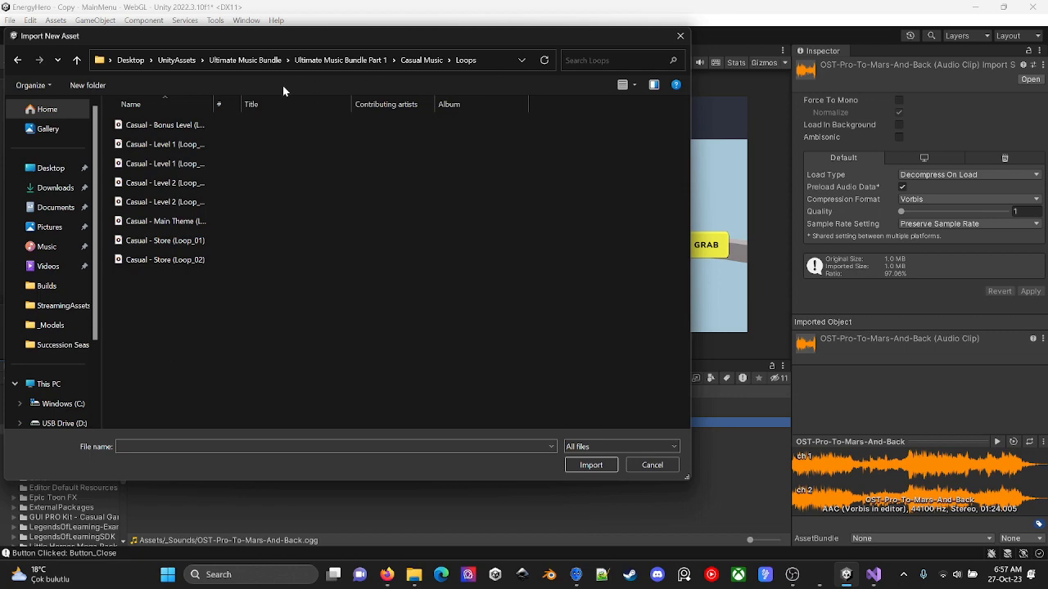
pyautogui.doubleClick(245, 143)
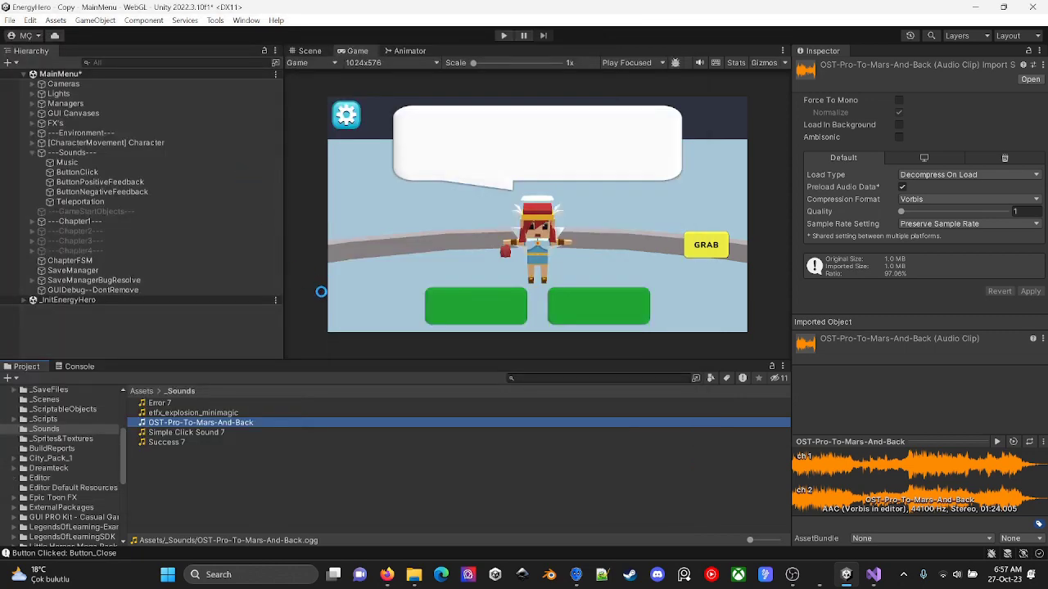
# Step: Assign Casual - Level 1 (Loop_02) as the Music object's AudioClip and run the game
pyautogui.click(67, 162)
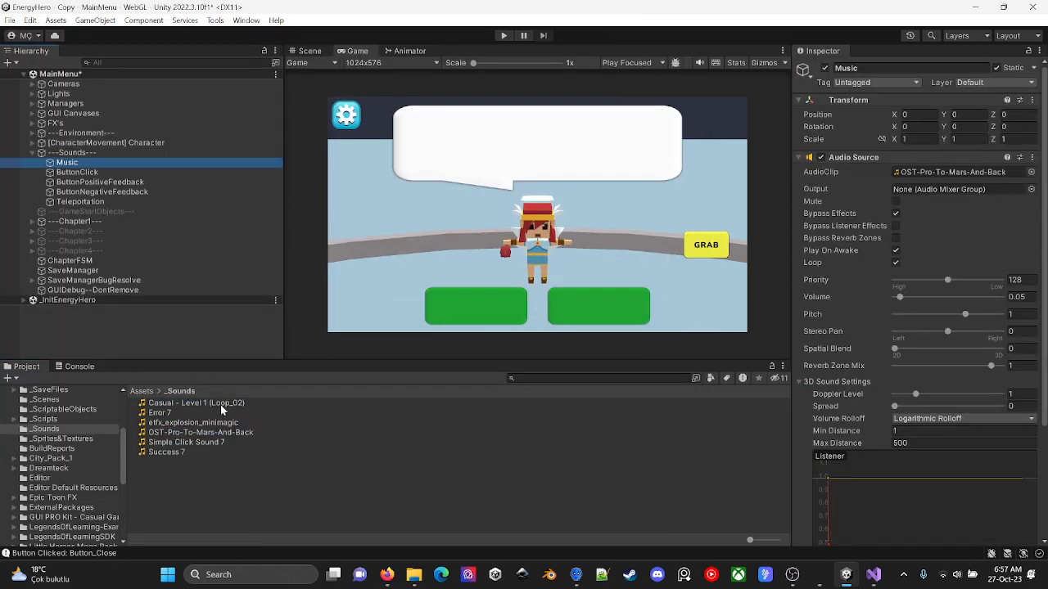
pyautogui.moveTo(196, 403); pyautogui.dragTo(982, 178)
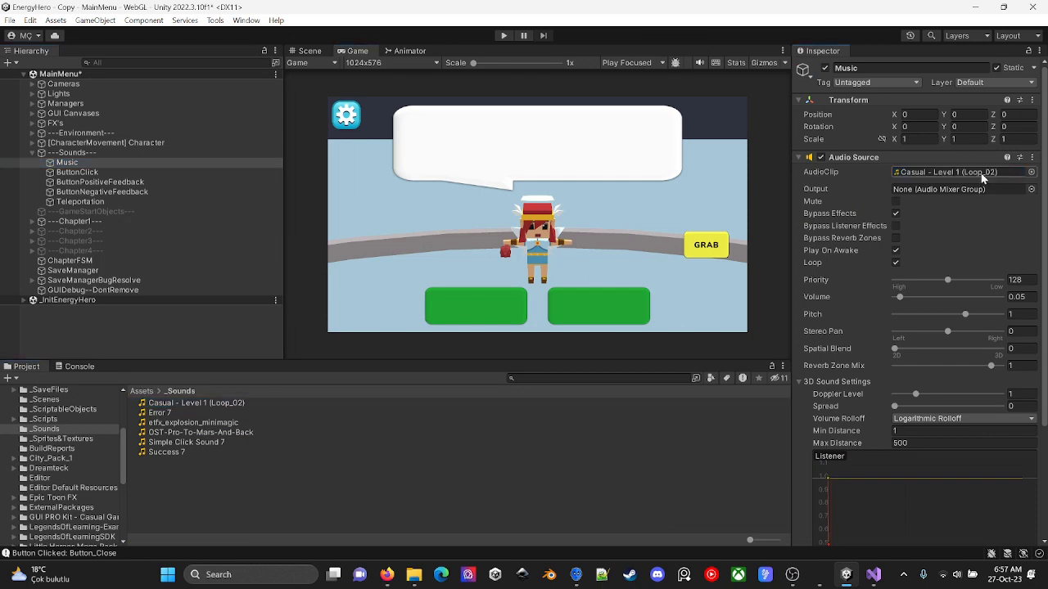
pyautogui.click(503, 36)
# Step: Examine the import settings of the Simple Click Sound 7, OST-Pro-To-Mars-And-Back and etfx_explosion_minimagic clips
pyautogui.click(279, 442)
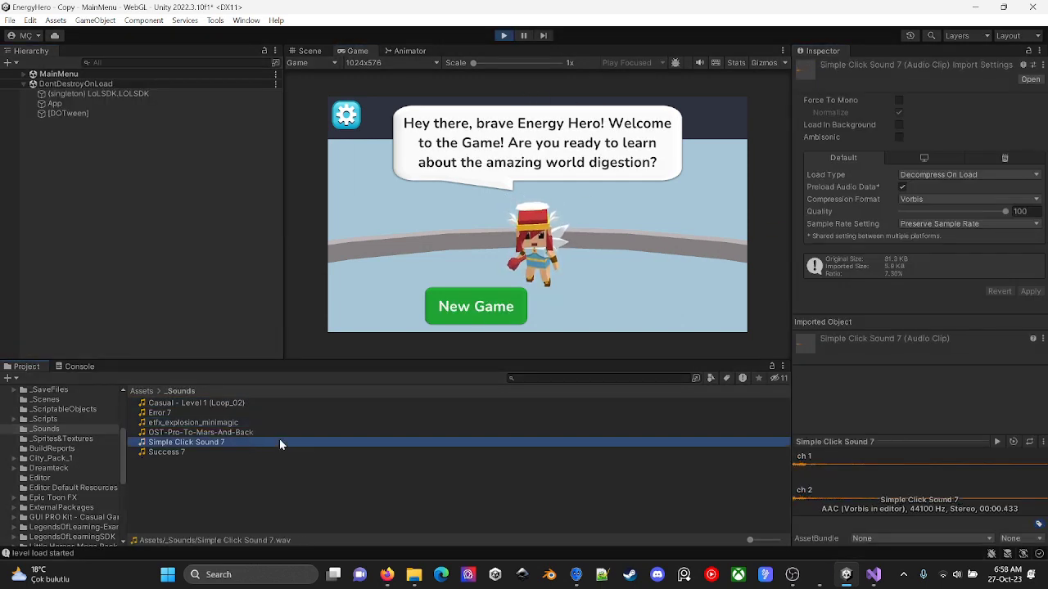
pyautogui.click(283, 432)
pyautogui.click(288, 424)
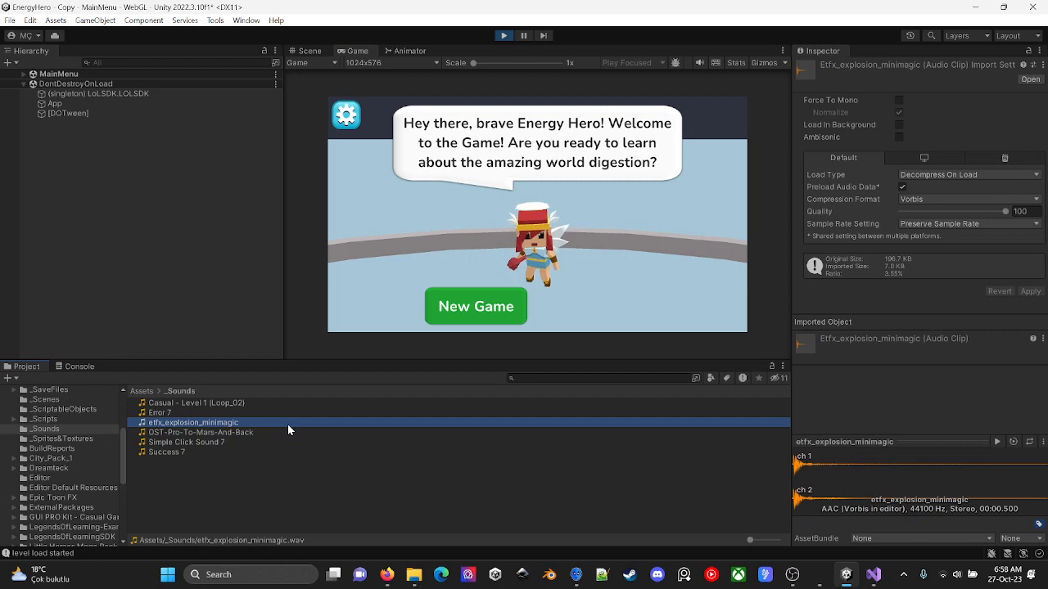
# Step: Examine the Casual - Level 1 (Loop_02) clip and the ButtonClick object's Audio Source, and open its ButtonTracker script in Visual Studio
pyautogui.click(291, 413)
pyautogui.click(294, 403)
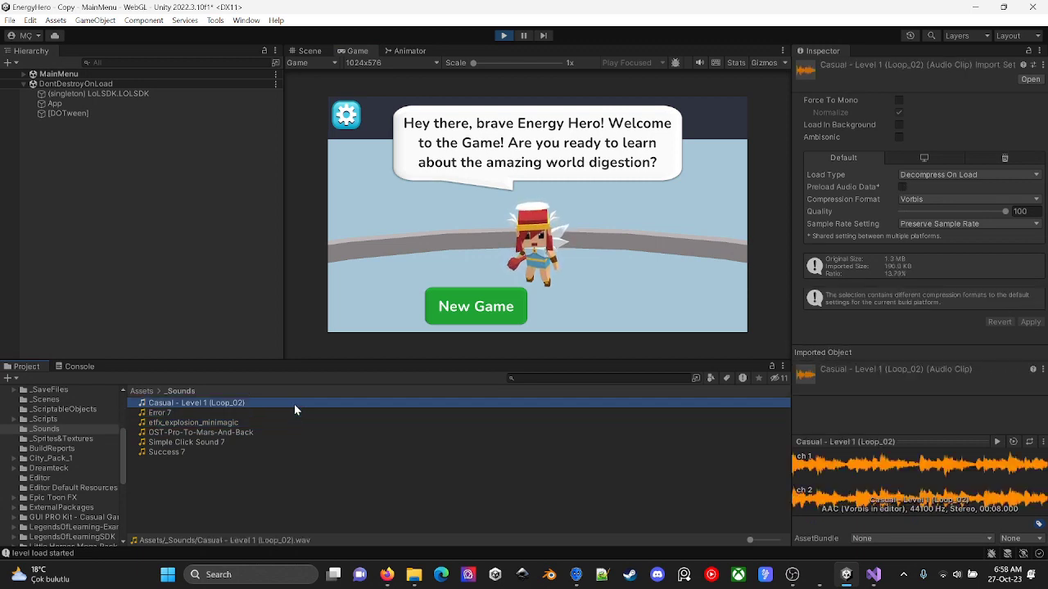
pyautogui.click(77, 172)
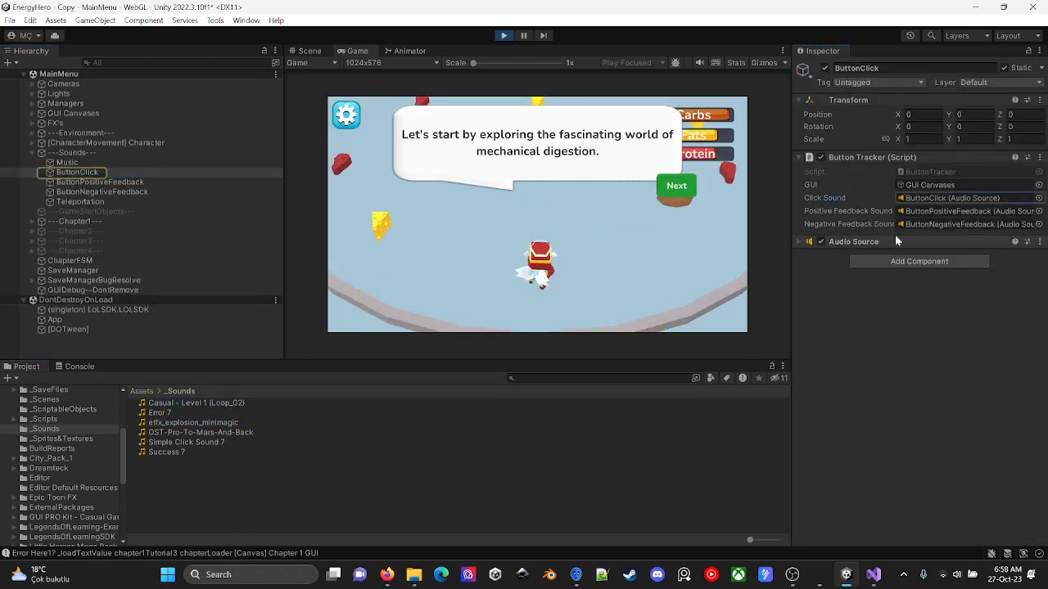
pyautogui.click(896, 240)
pyautogui.doubleClick(938, 169)
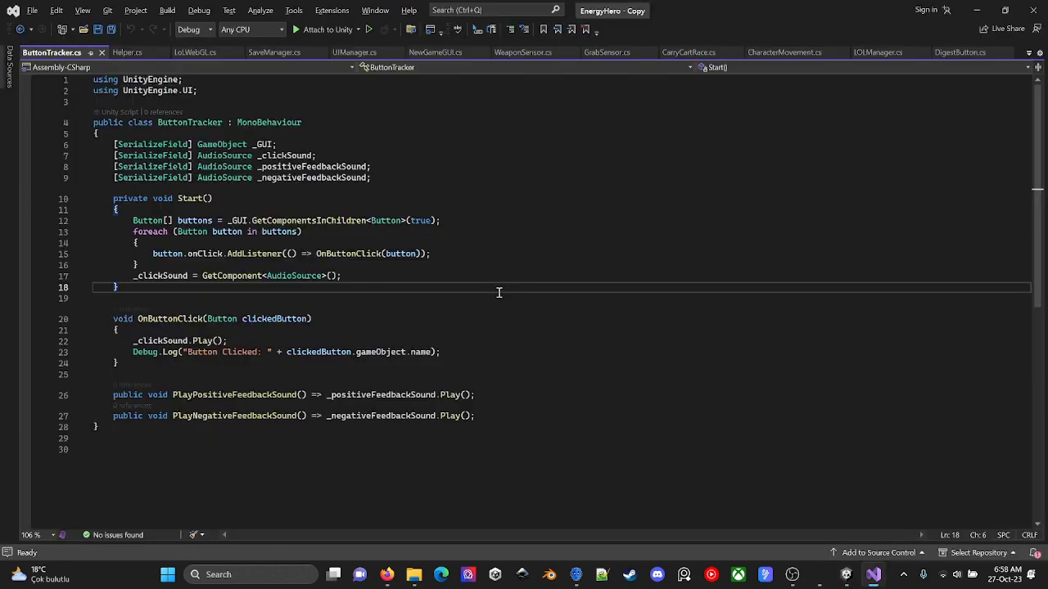
pyautogui.click(360, 277)
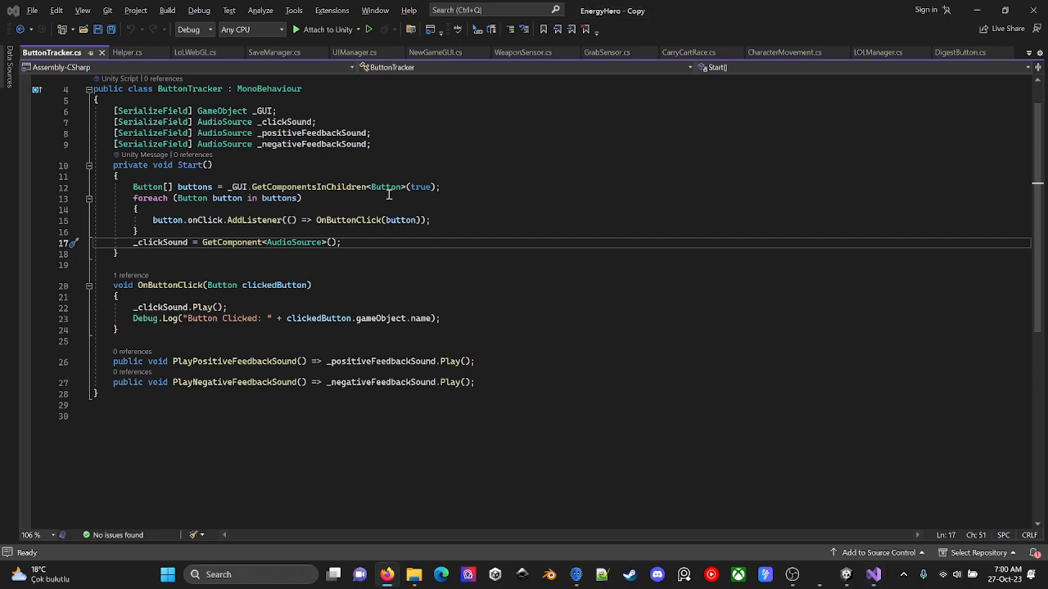
# Step: Add a public DoAfterButtonClicked() method that plays _clickSound to the ButtonTracker script and save it
pyautogui.hotkey('alt', 'Tab')
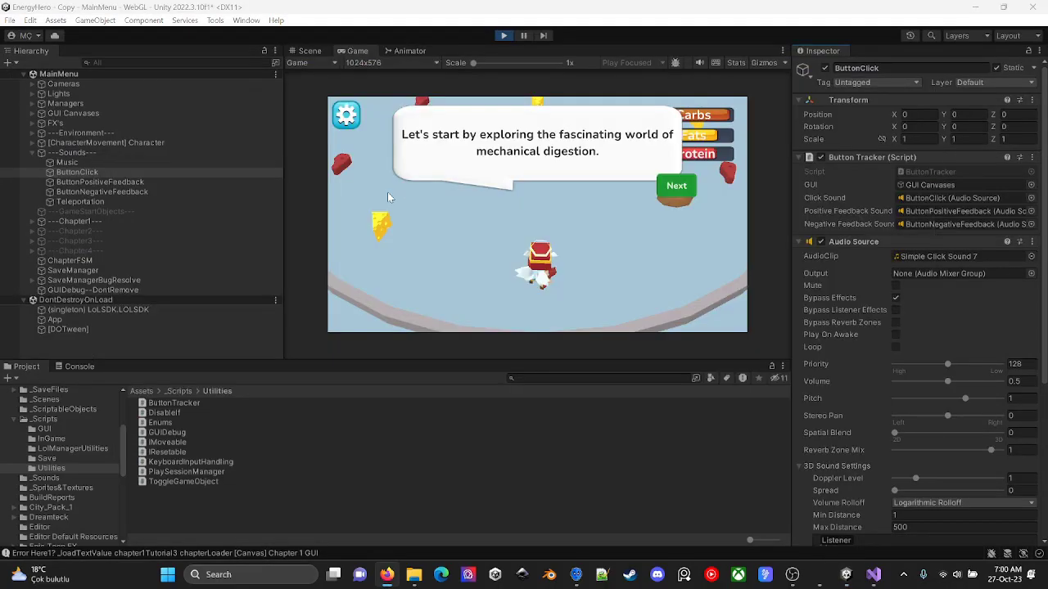
pyautogui.hotkey('alt', 'Tab')
pyautogui.press('BackSpace')
pyautogui.write('void ClickButton')
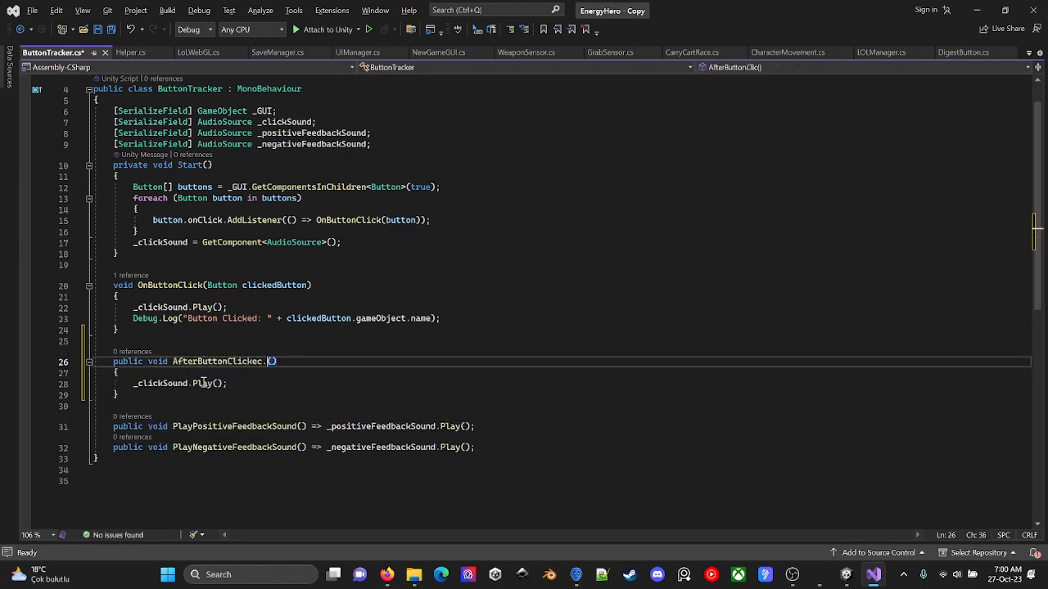
pyautogui.click(174, 362)
pyautogui.write('Do')
# Step: In Unity, assign the ButtonClick object to nextButton's On Click event with the function ButtonTracker.DoAfterButtonClicked
pyautogui.hotkey('alt', 'Tab')
pyautogui.hotkey('alt', 'Tab')
pyautogui.hotkey('alt', 'Tab')
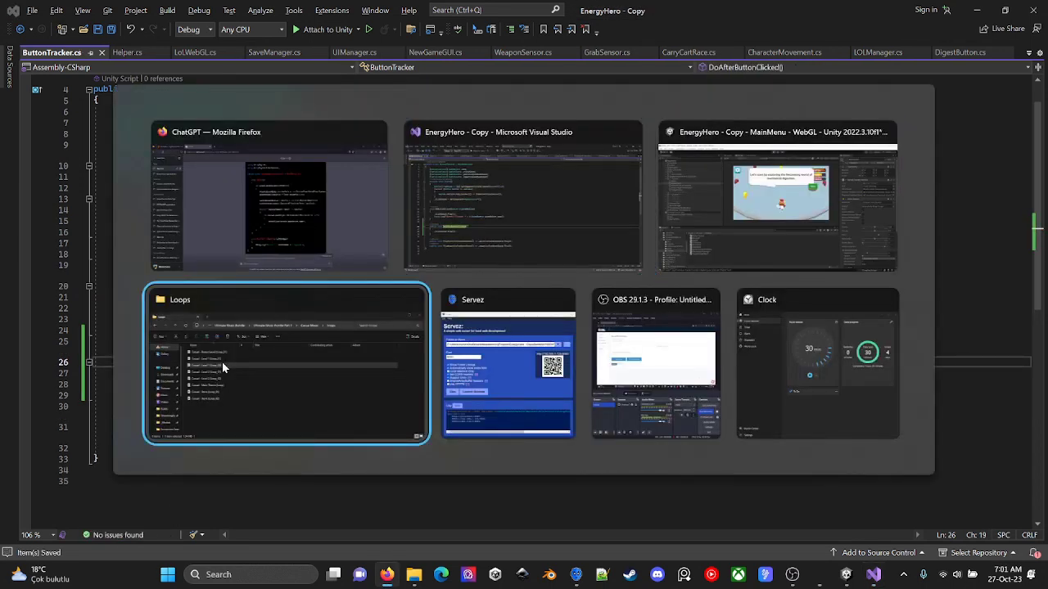
pyautogui.hotkey('alt', 'shift', 'Tab')
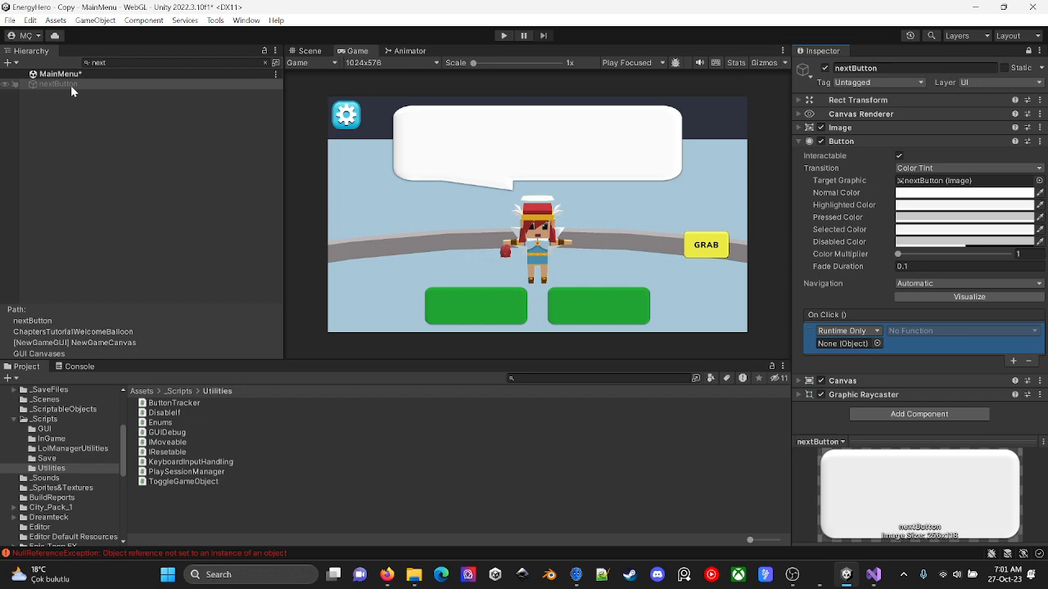
pyautogui.click(110, 63)
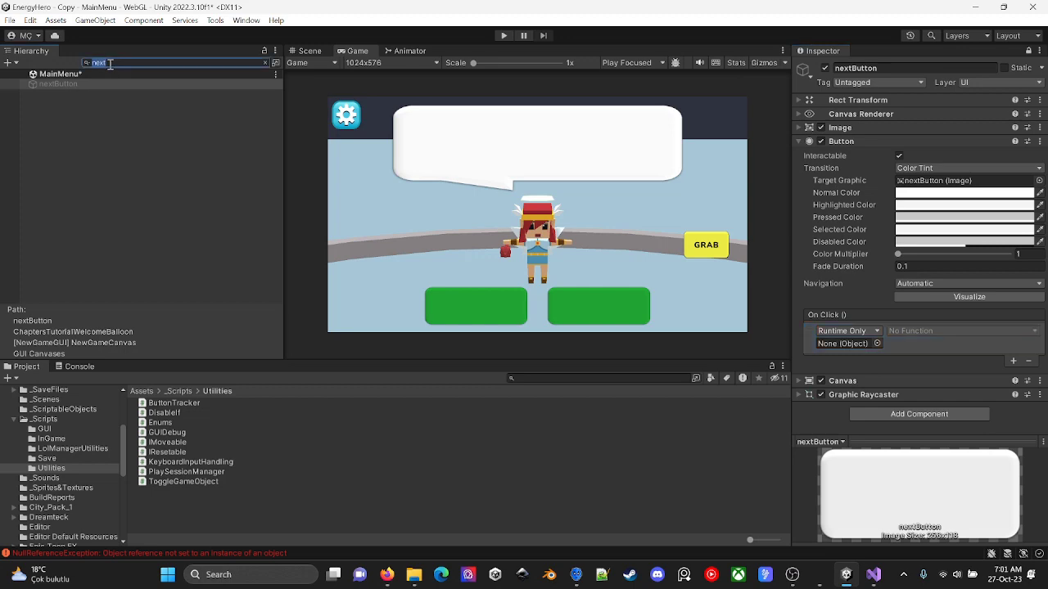
pyautogui.write('sound')
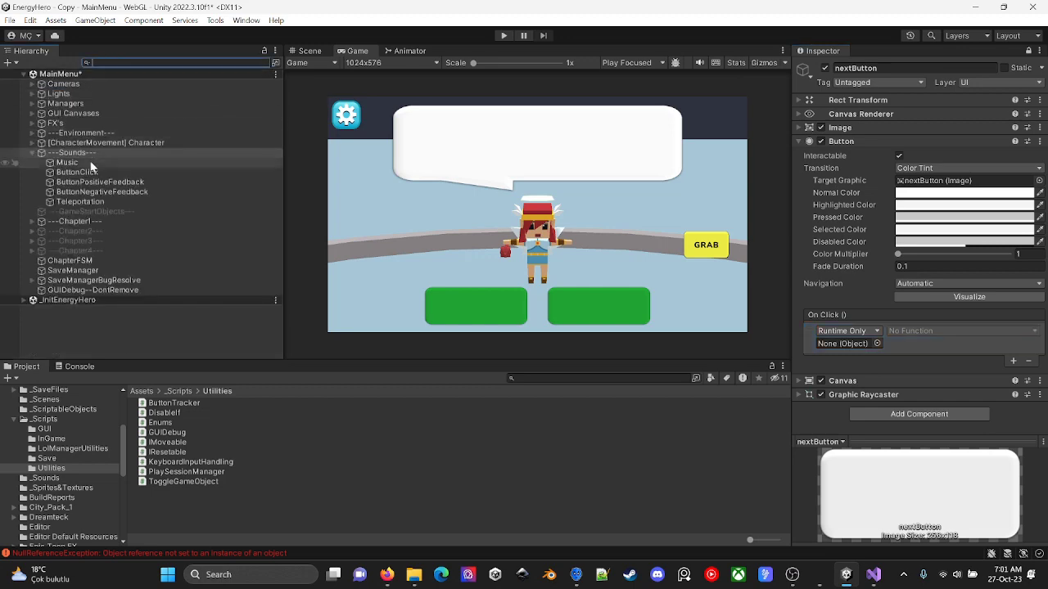
pyautogui.moveTo(77, 172); pyautogui.dragTo(859, 346)
pyautogui.click(962, 330)
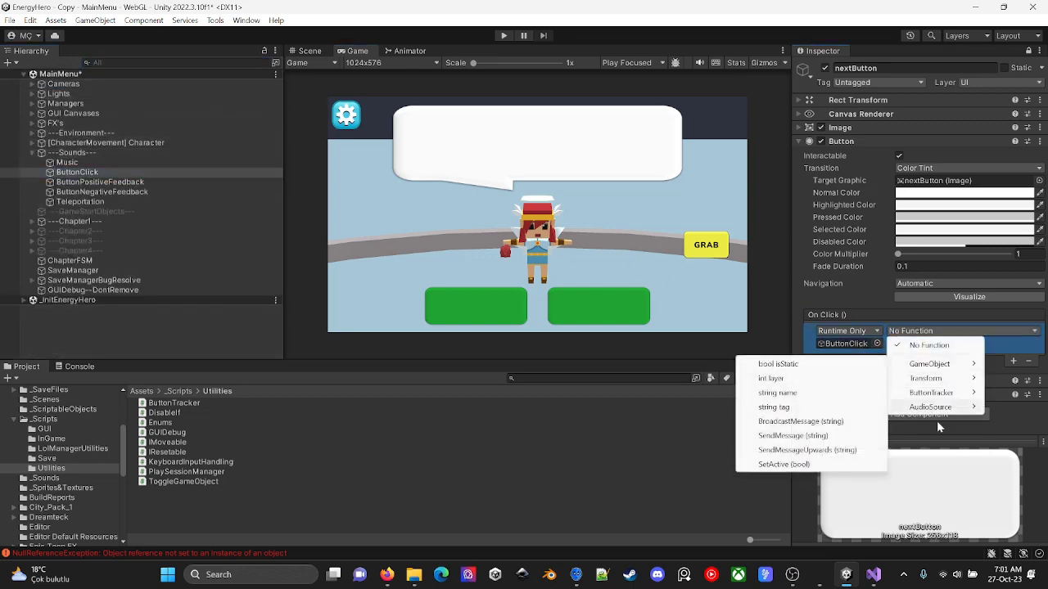
pyautogui.moveTo(931, 392)
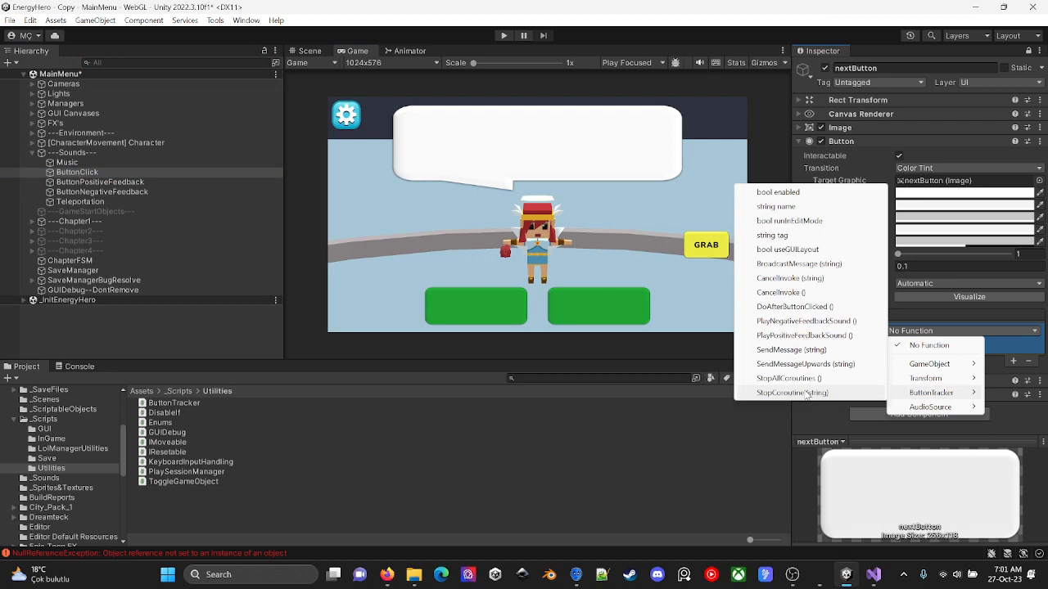
pyautogui.click(795, 307)
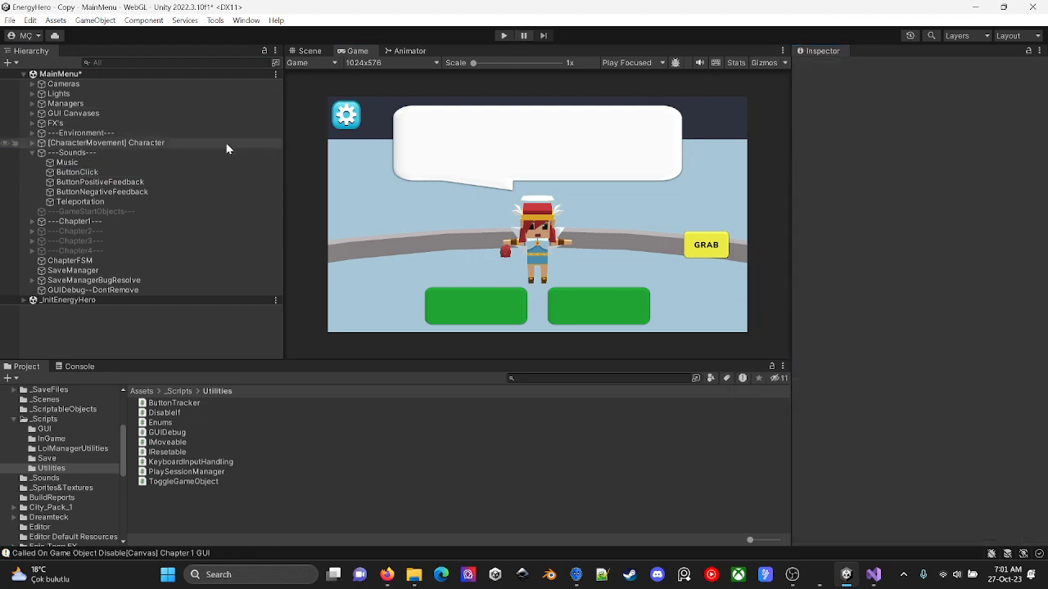
# Step: Switch to Visual Studio and delete the blank lines and the "option menu is missing" entry from TODOList.txt
pyautogui.hotkey('alt', 'Tab')
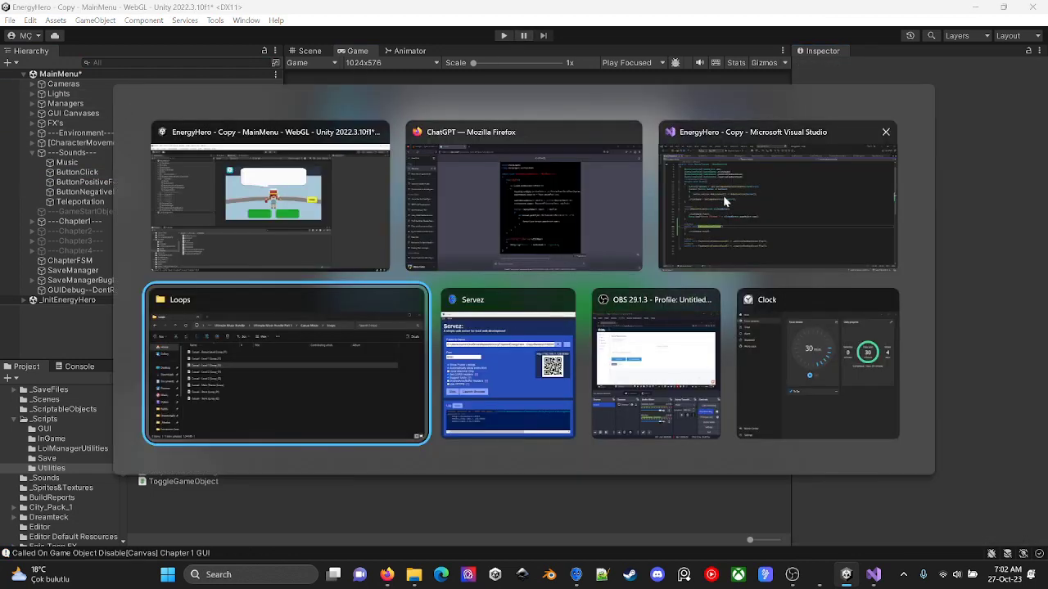
pyautogui.click(776, 195)
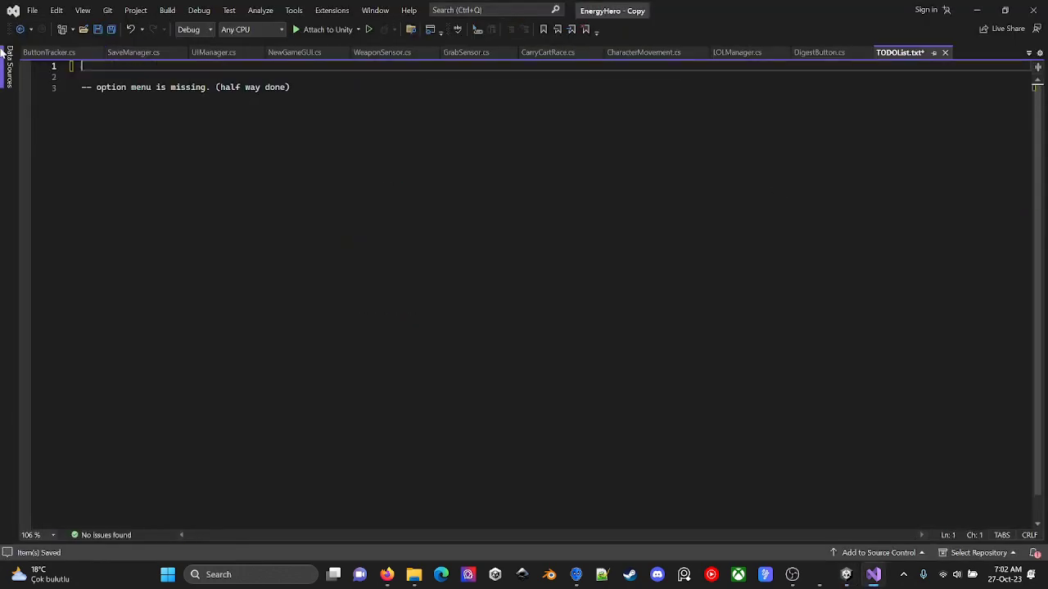
pyautogui.press('Delete')
pyautogui.press('Delete')
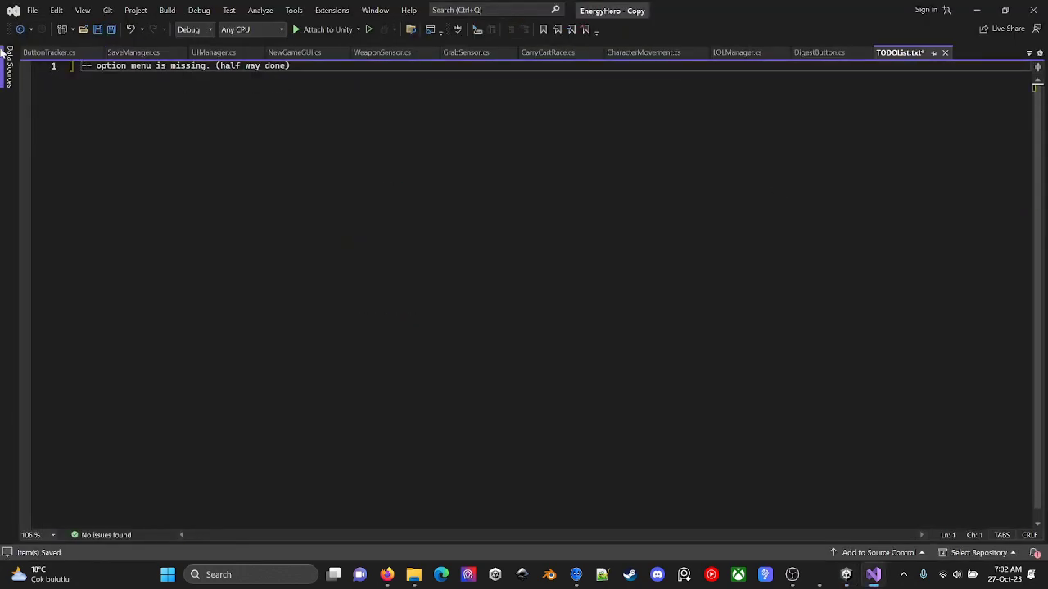
pyautogui.moveTo(330, 68); pyautogui.dragTo(35, 65)
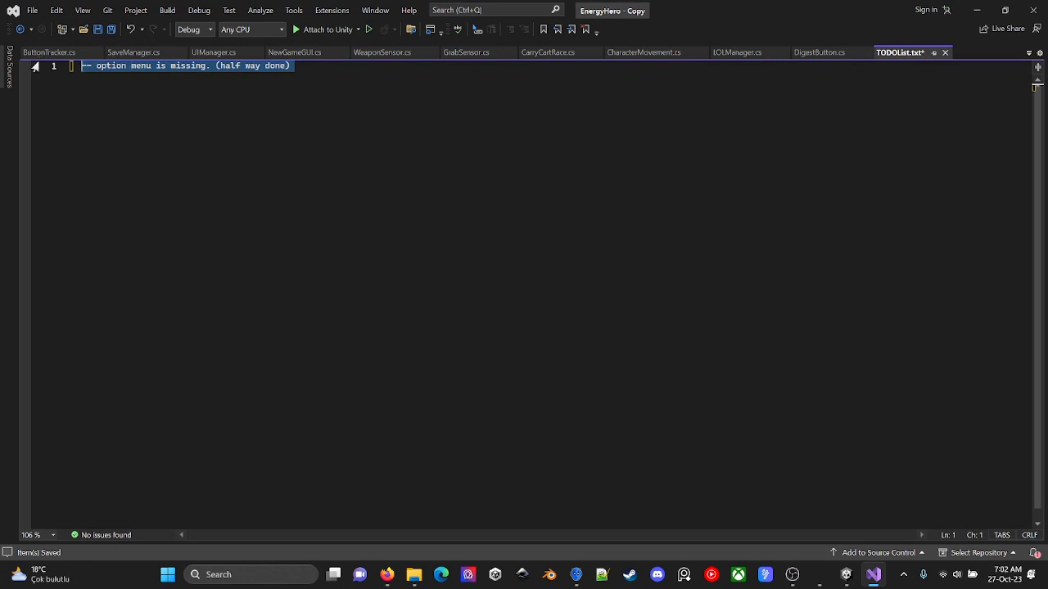
pyautogui.press('Delete')
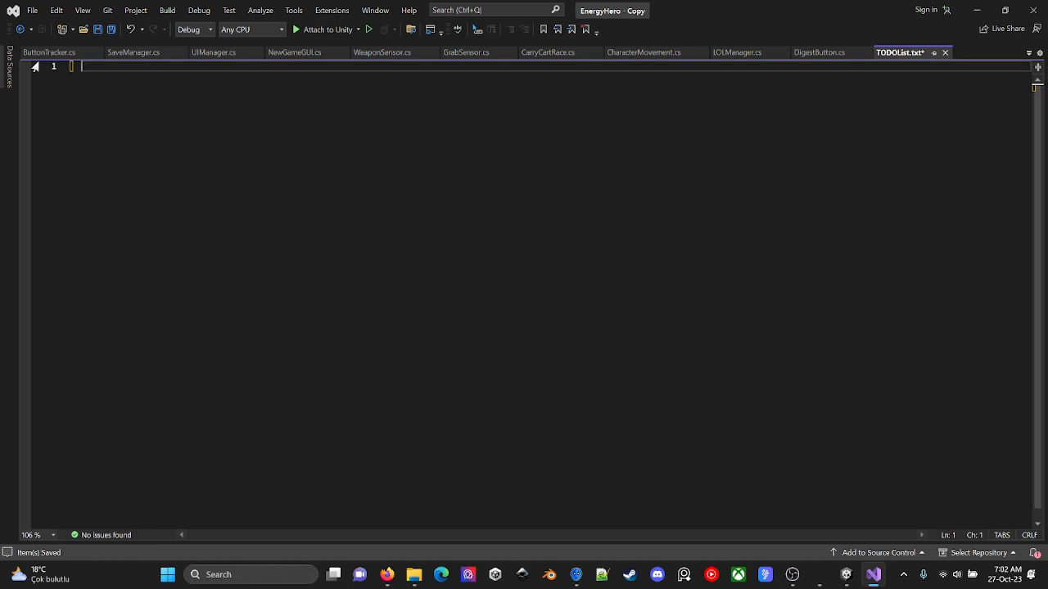
# Step: Write "-- chapter slider values should be updated." in TODOList.txt and save the file
pyautogui.write('-- chapter pror')
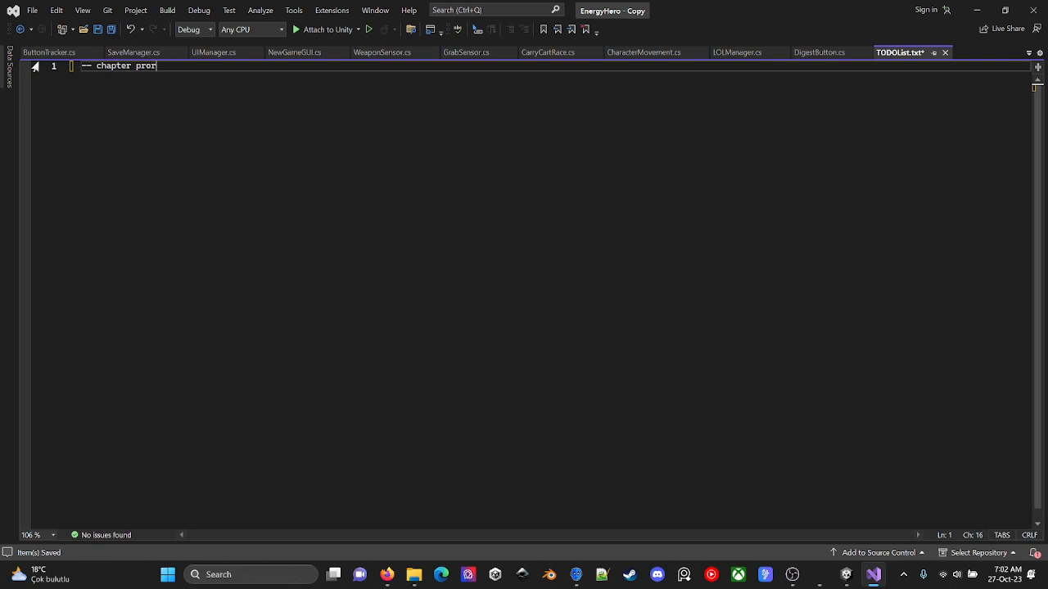
pyautogui.hotkey('ctrl', 'BackSpace')
pyautogui.hotkey('ctrl', 'BackSpace')
pyautogui.write('chapter slidersvalues should be upd')
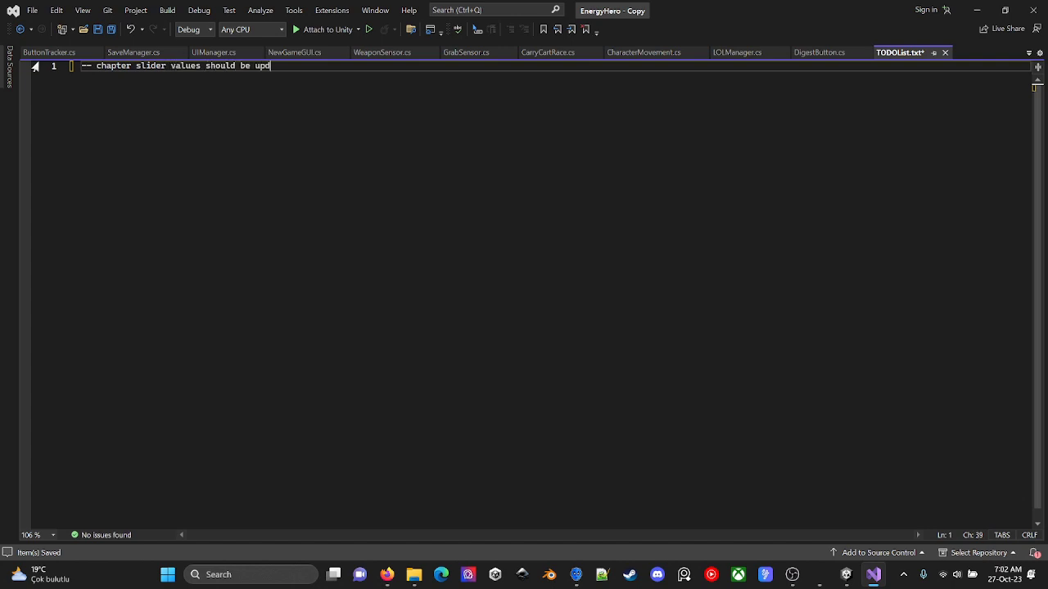
pyautogui.write('ated.')
pyautogui.hotkey('ctrl', 's')
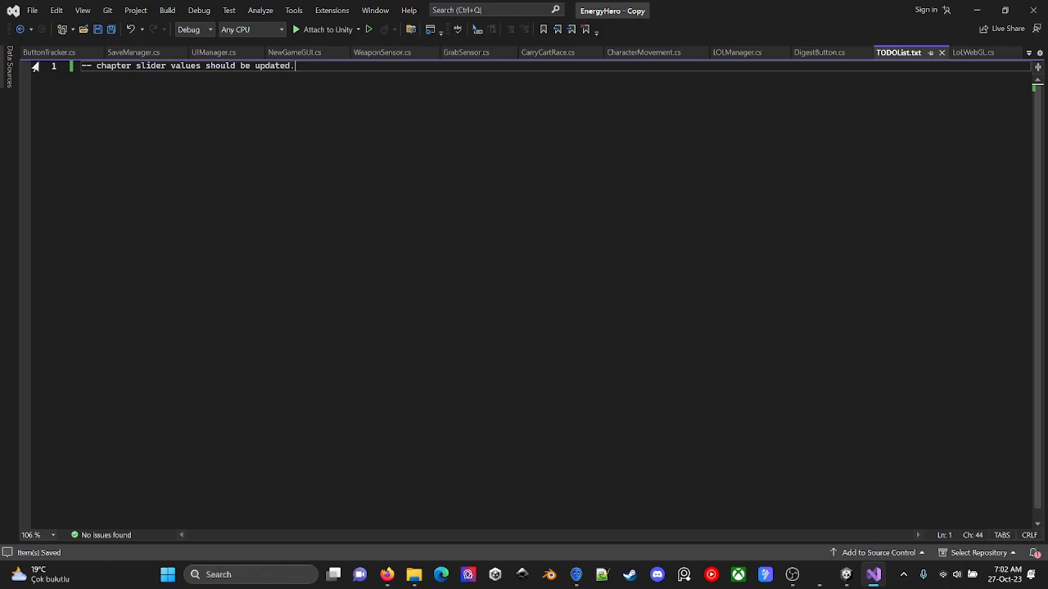
# Step: Return to Unity, collapse the Sounds group, run a new game to check the chapter 1 sliders, and stop it
pyautogui.hotkey('alt', 'Tab')
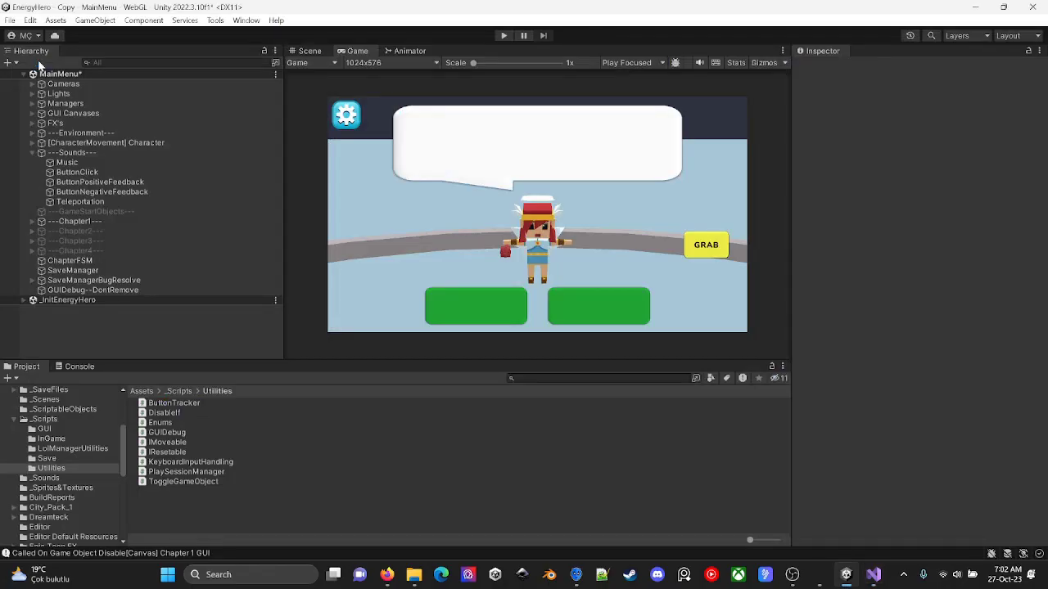
pyautogui.click(32, 152)
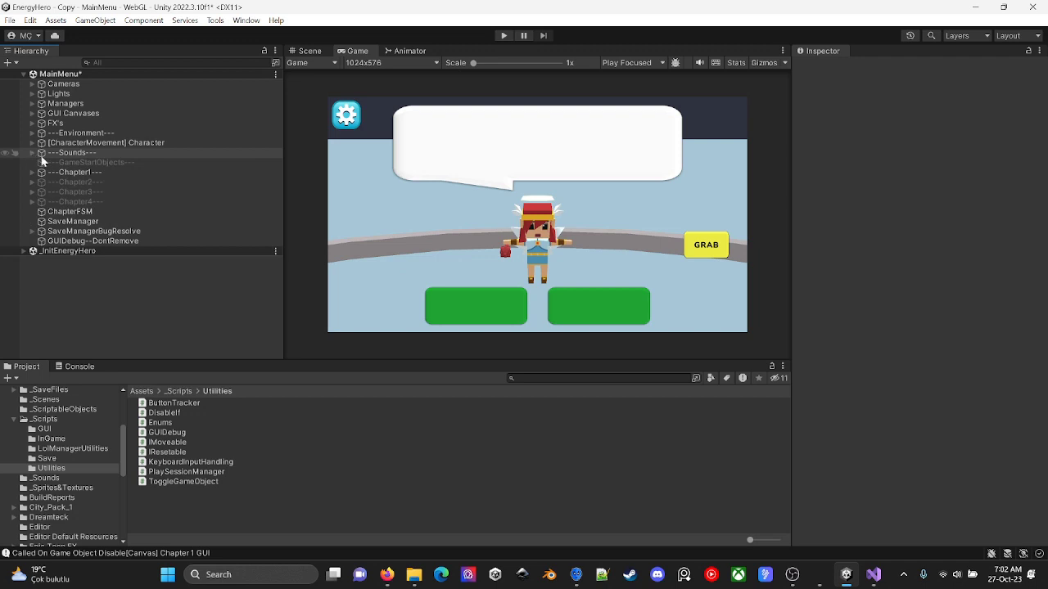
pyautogui.click(496, 36)
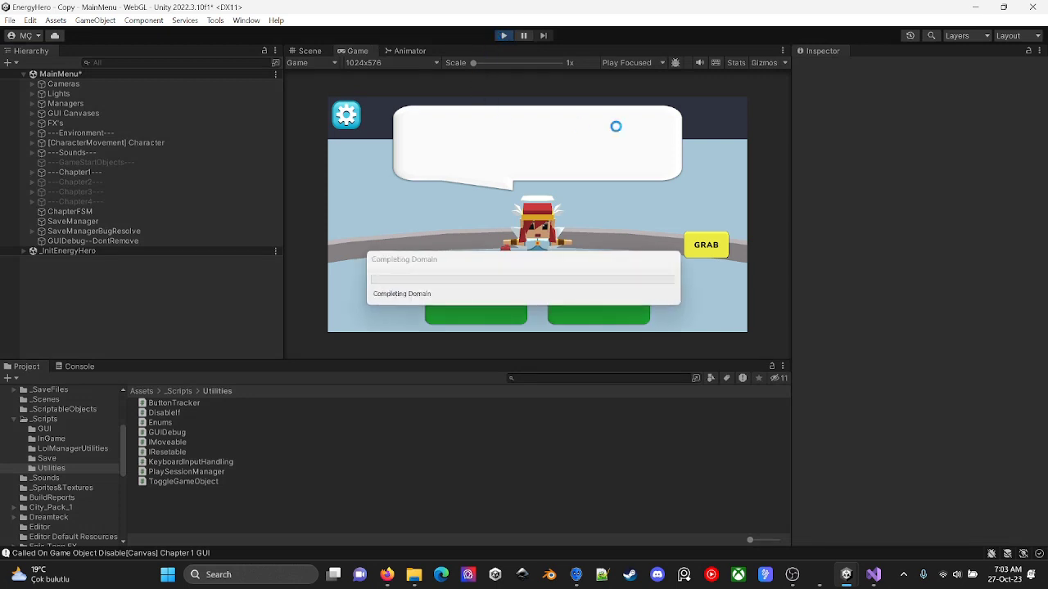
pyautogui.press('Return')
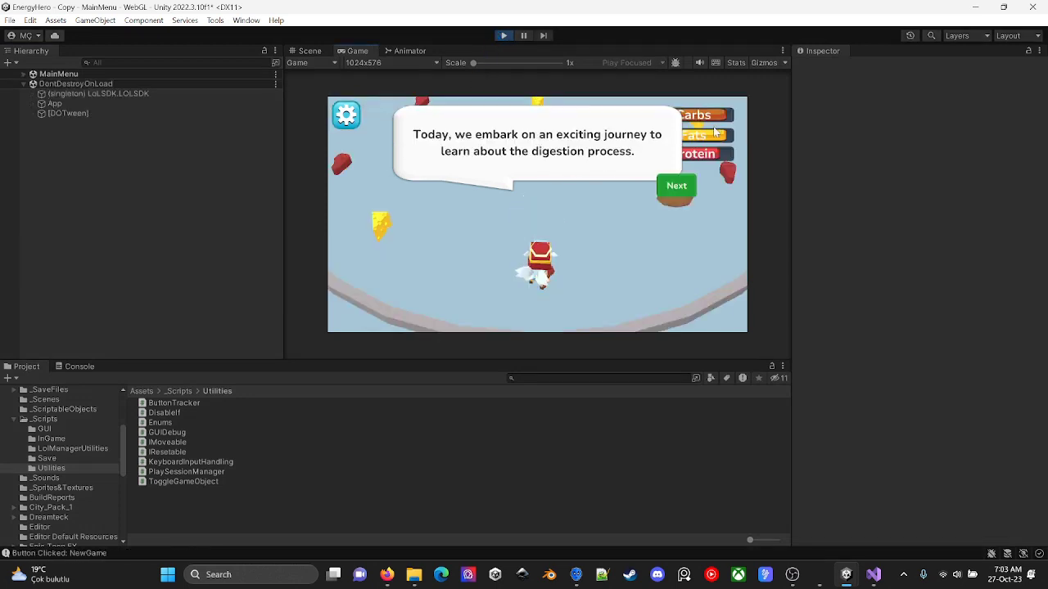
pyautogui.click(502, 36)
# Step: Search the hierarchy for "carbs" and "slider", and examine the CarbsSlider object's Nutrition Slider script settings
pyautogui.click(161, 63)
pyautogui.write('carbs')
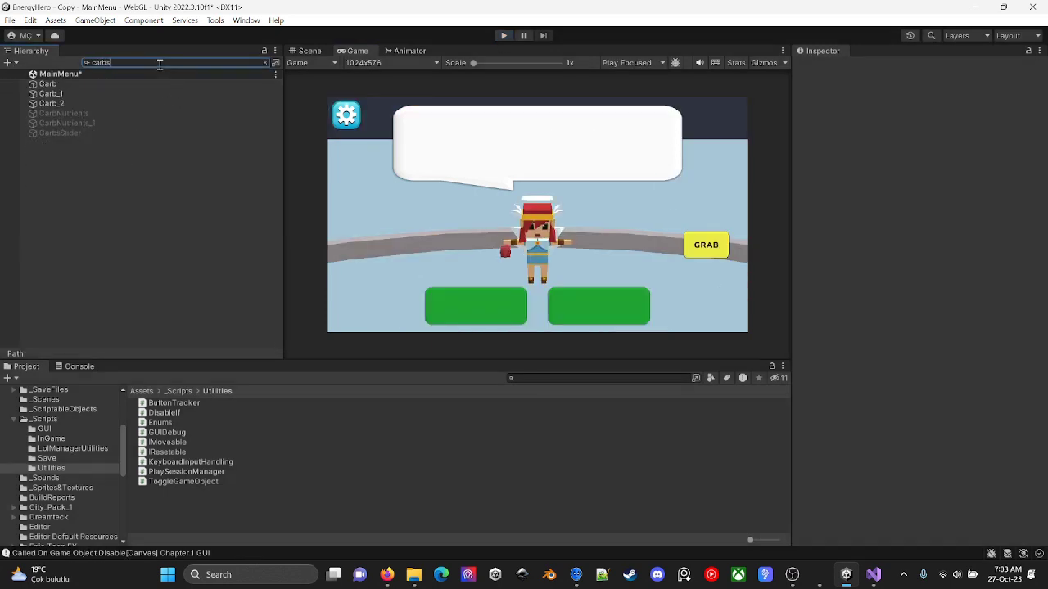
pyautogui.click(121, 113)
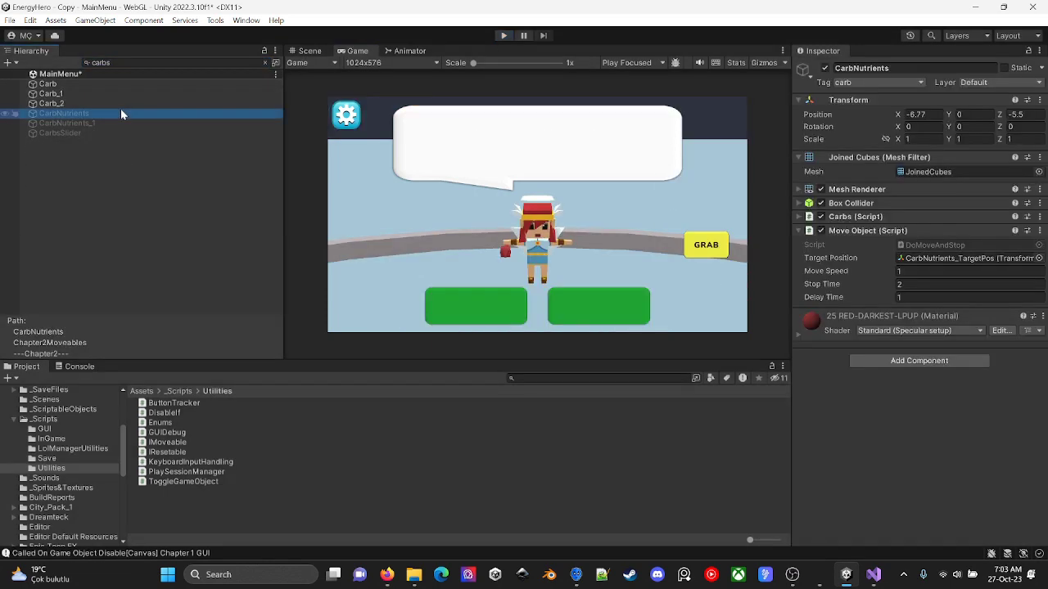
pyautogui.click(49, 123)
pyautogui.click(105, 133)
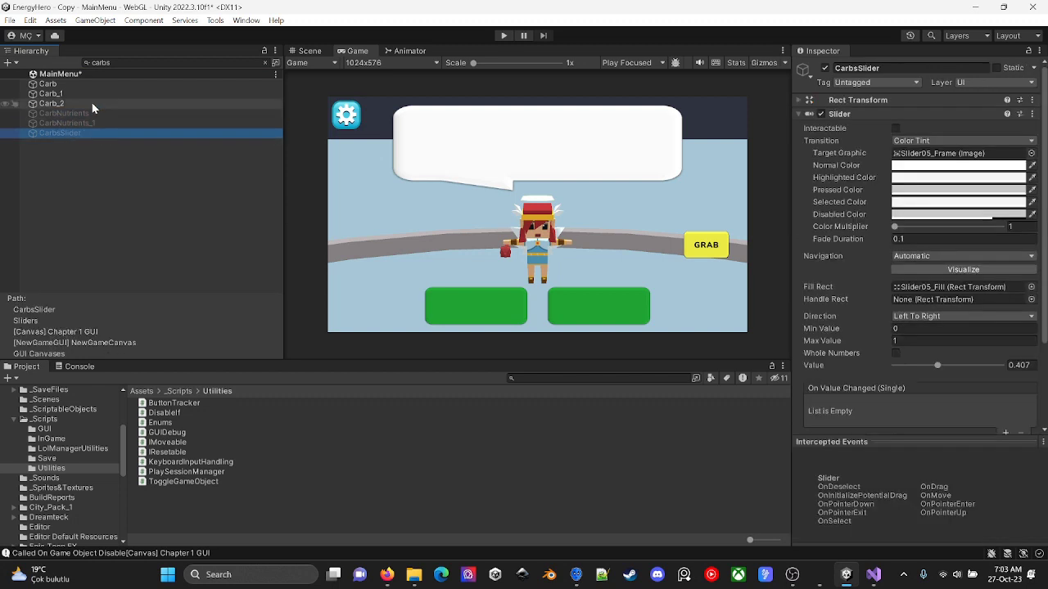
pyautogui.click(93, 75)
pyautogui.click(264, 63)
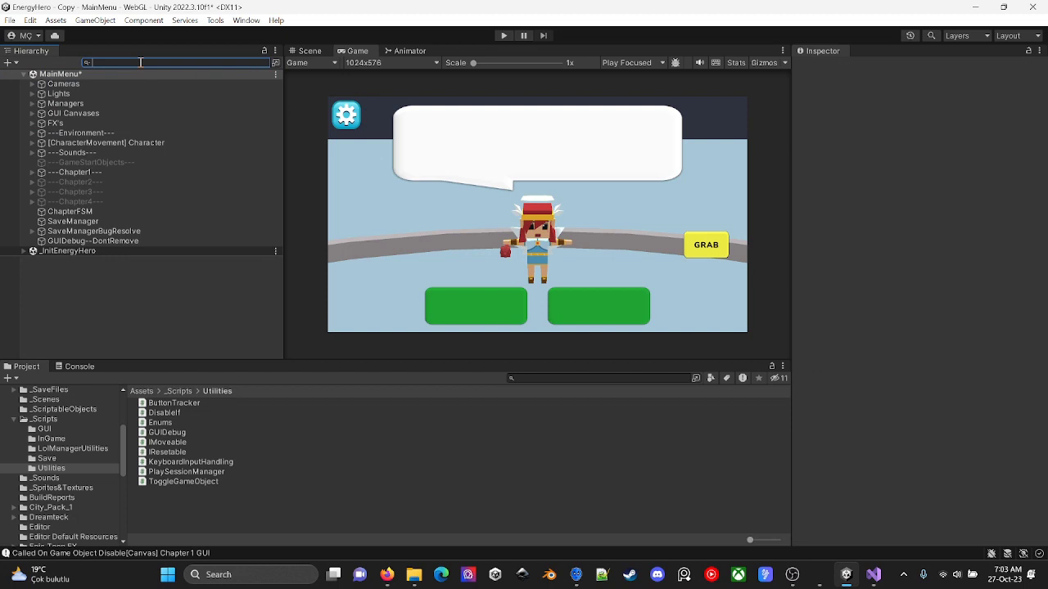
pyautogui.write('slider')
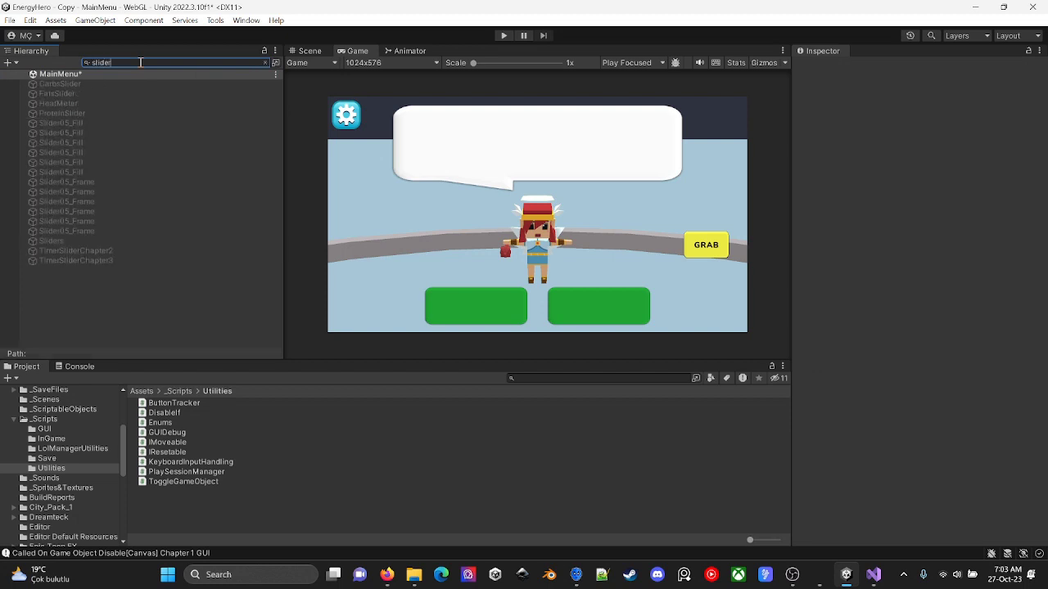
pyautogui.click(124, 81)
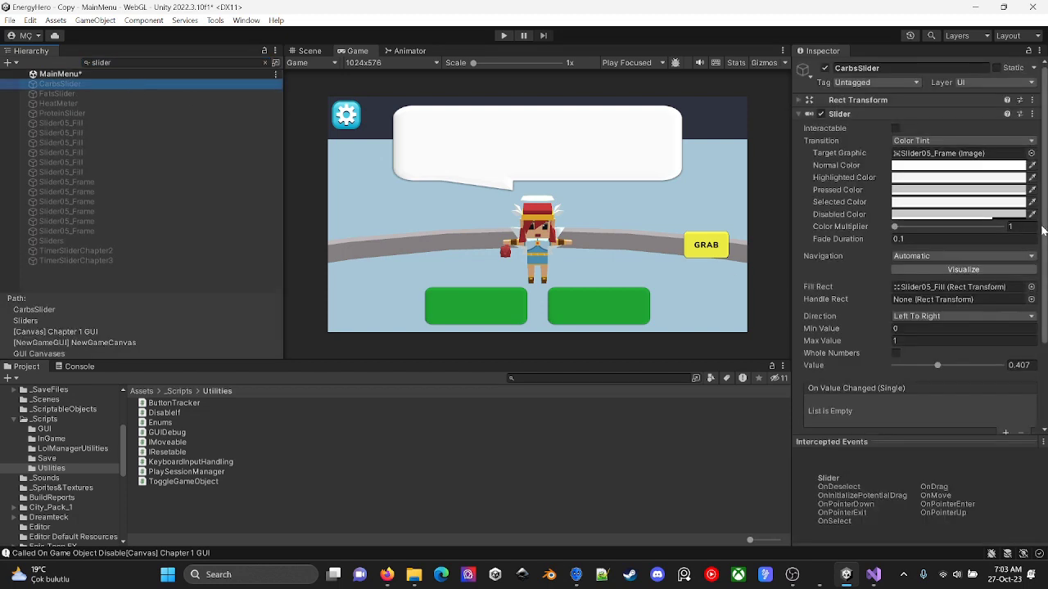
pyautogui.click(901, 114)
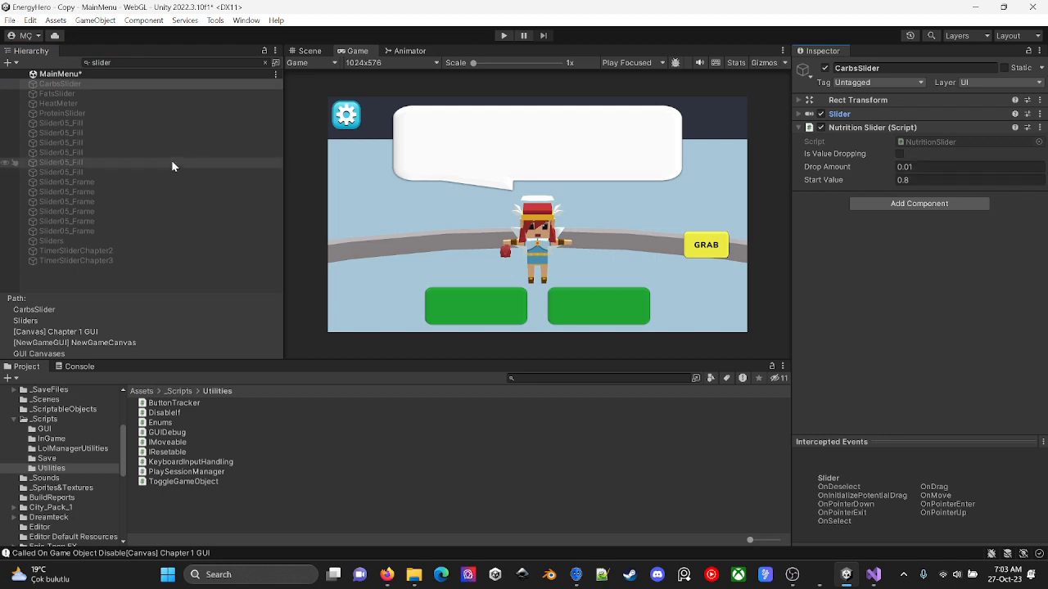
# Step: Run the game to check the Carbs, Fats and Protein sliders during chapter 1, and pause it
pyautogui.click(504, 35)
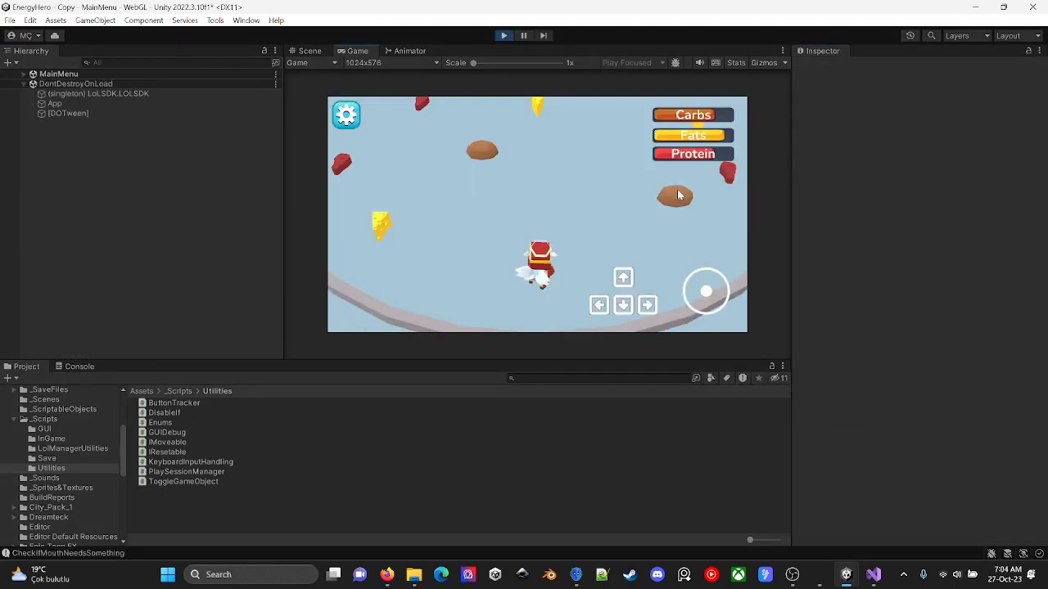
pyautogui.click(518, 36)
pyautogui.click(816, 577)
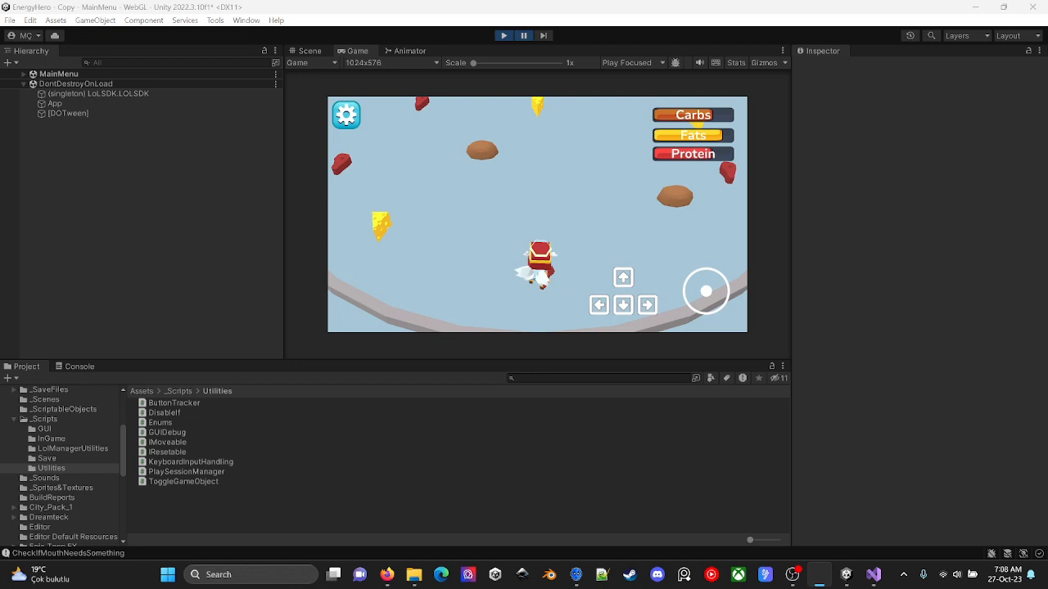
pyautogui.click(546, 186)
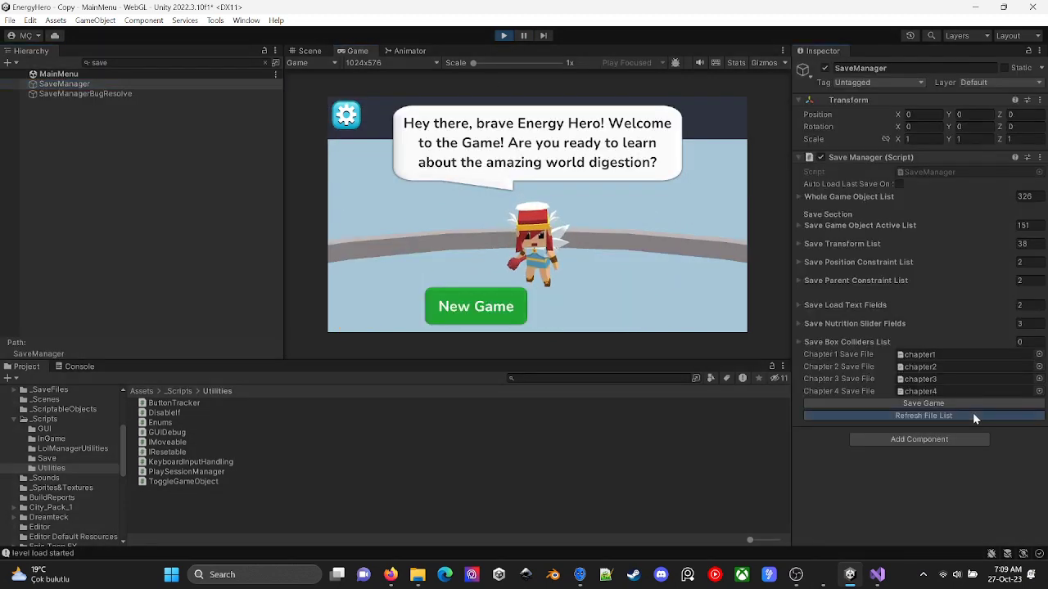
# Step: Refresh the SaveManager's file list, load the chapter2 save file, and continue the saved game
pyautogui.click(972, 416)
pyautogui.click(966, 428)
pyautogui.click(956, 472)
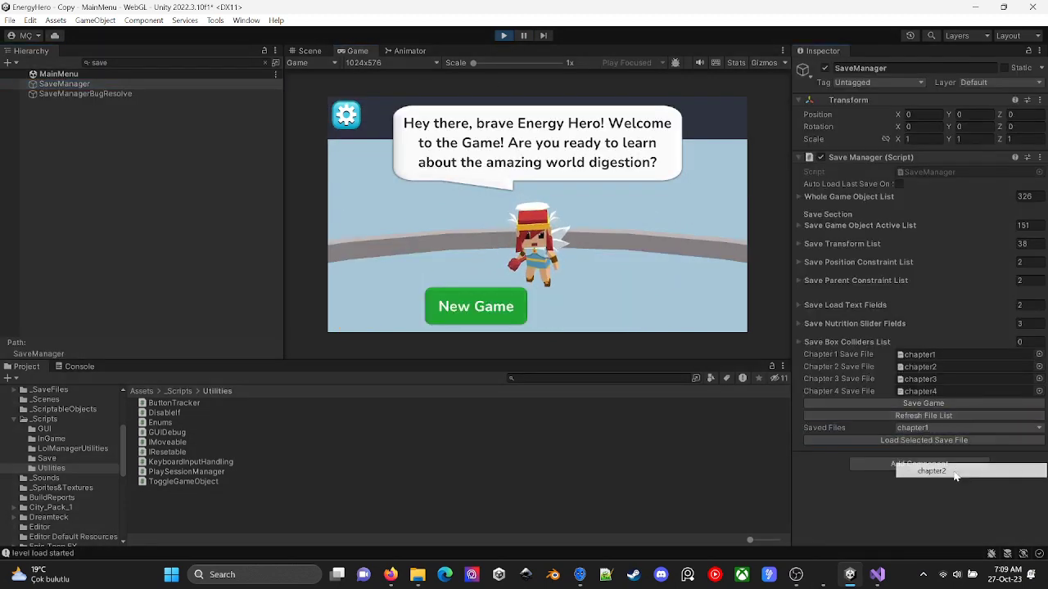
pyautogui.click(897, 443)
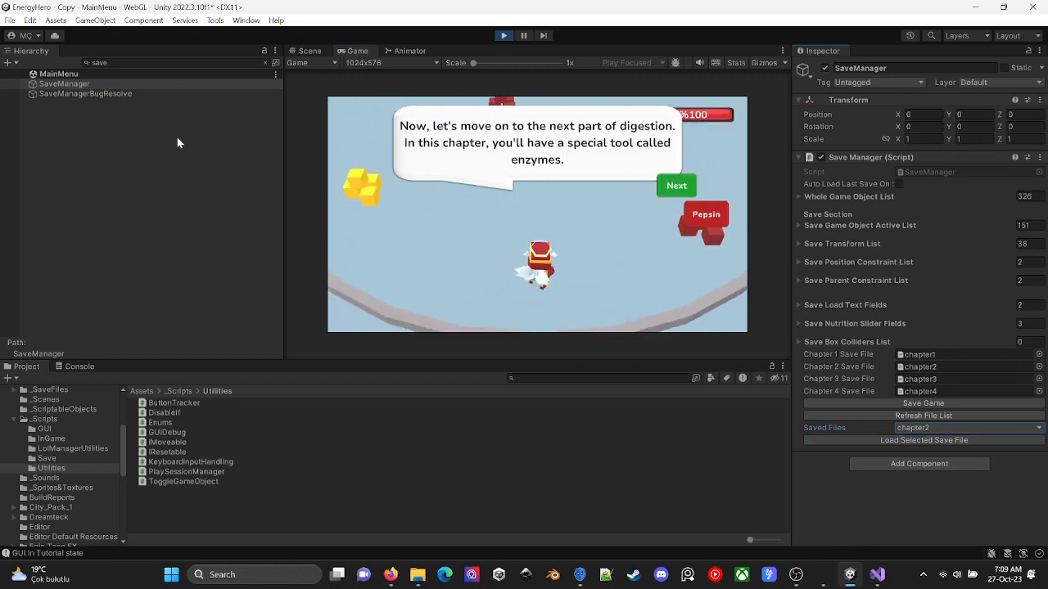
pyautogui.click(581, 305)
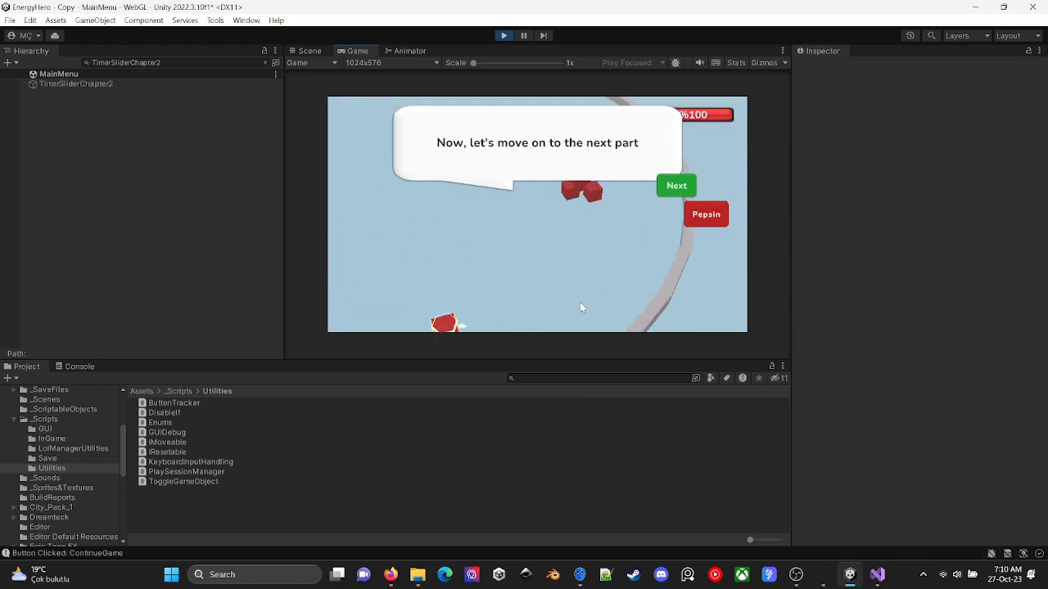